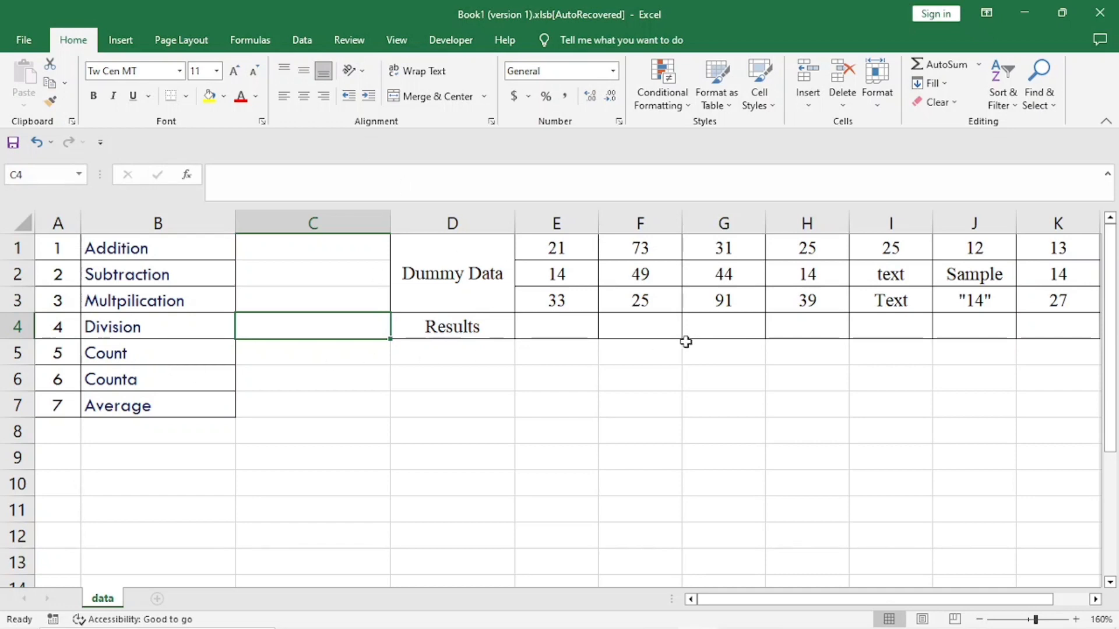
ctrl+scroll(676, 365, up, 2)
ctrl+scroll(678, 365, down, 2)
ctrl+scroll(678, 364, down, 1)
key(ctrl)
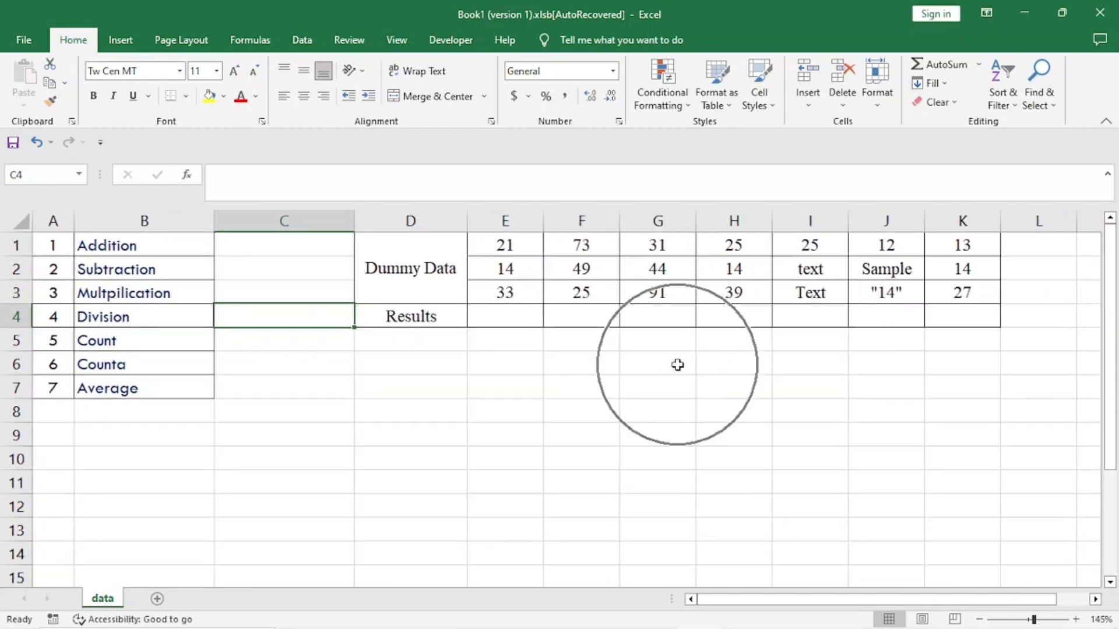
double_click(501, 315)
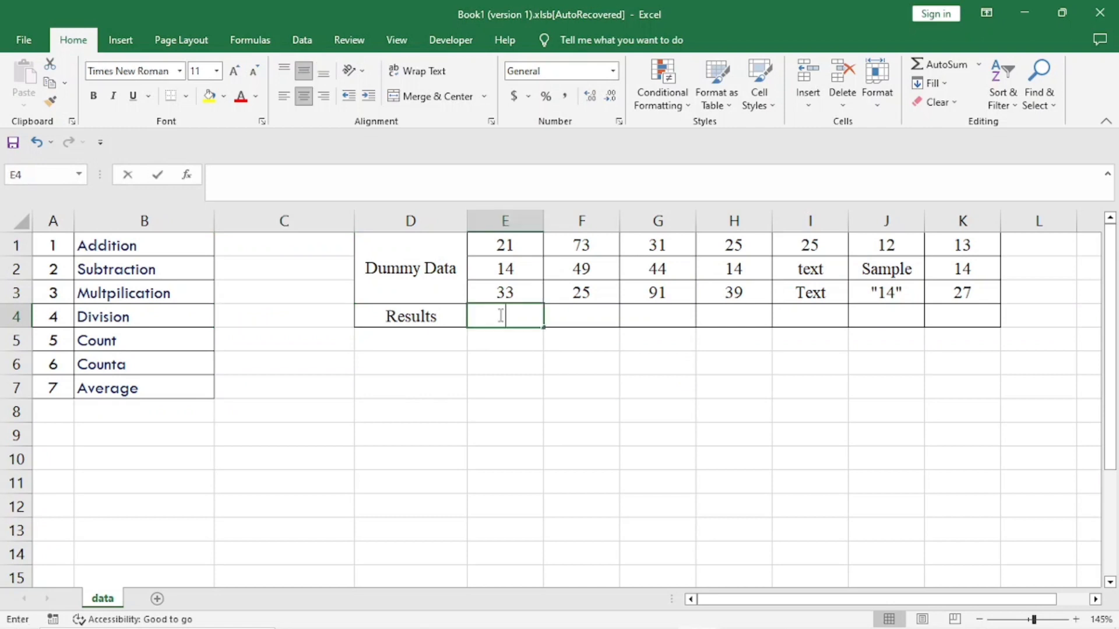
key(Return)
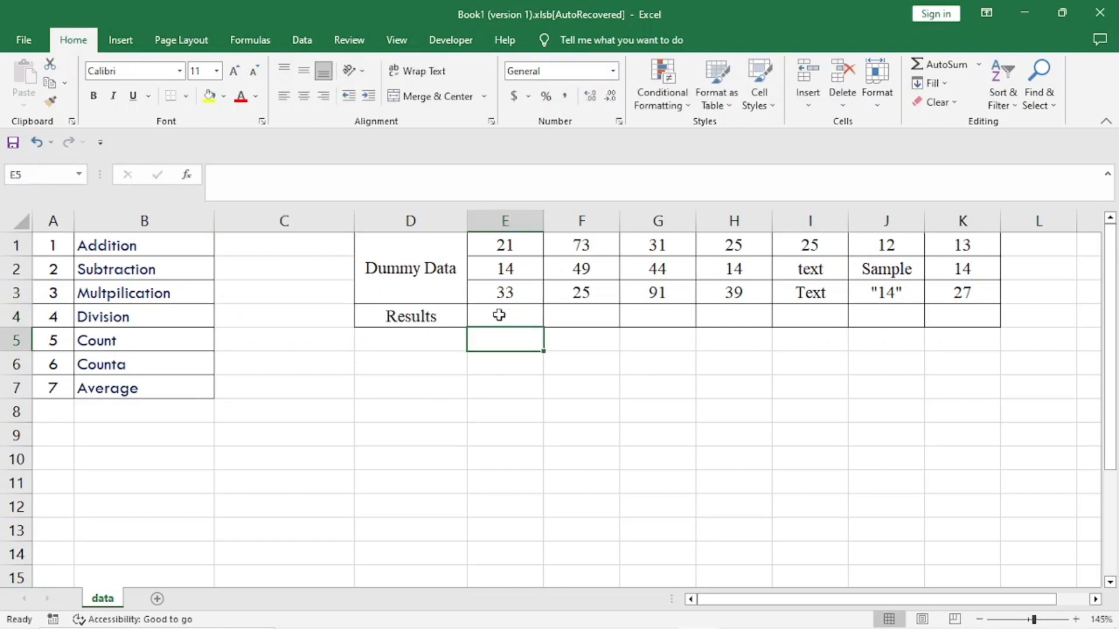
click(500, 314)
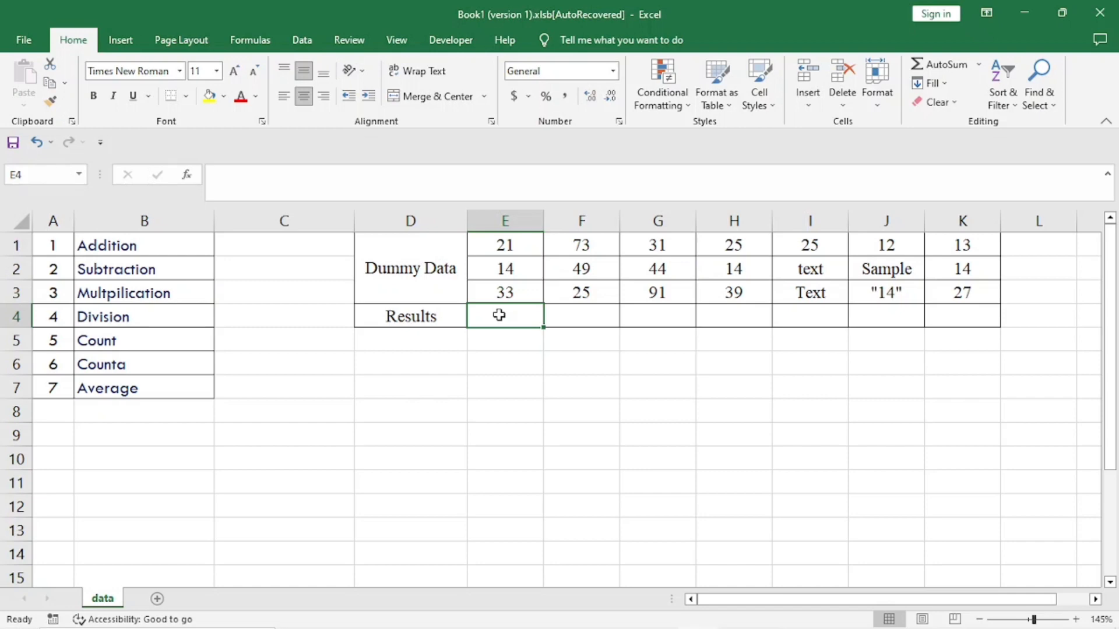
key(Down)
key(Up)
key(Right)
key(Left)
click(516, 293)
Step: Add the three numbers in column E by entering =SUM(E3,E2,E1) in results cell E4, with each cell as a separate argument
click(512, 317)
text(=)
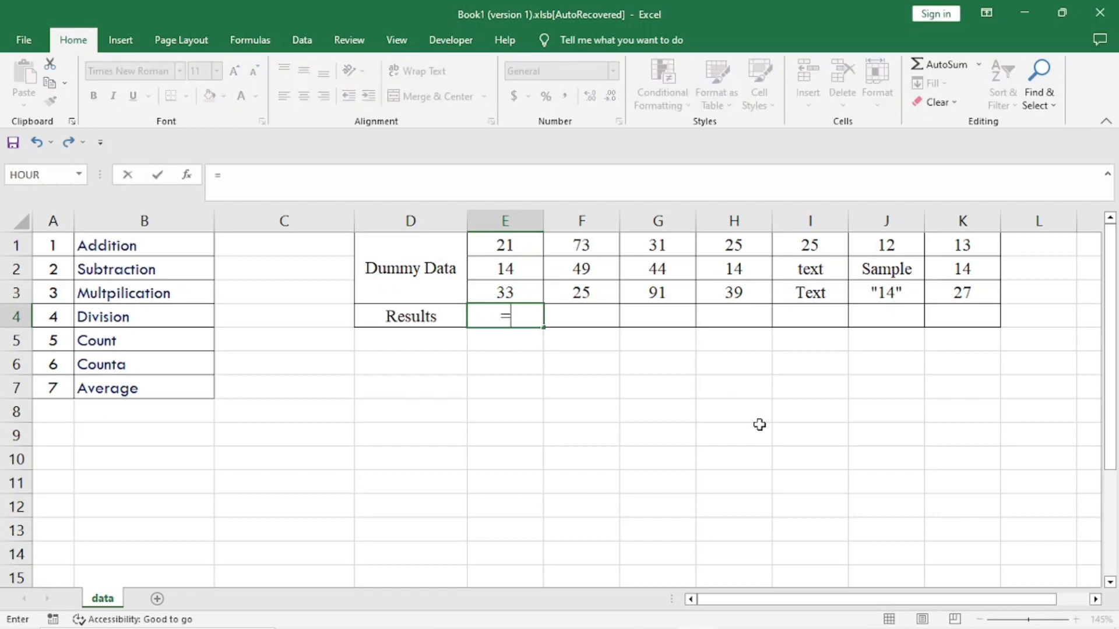
key(BackSpace)
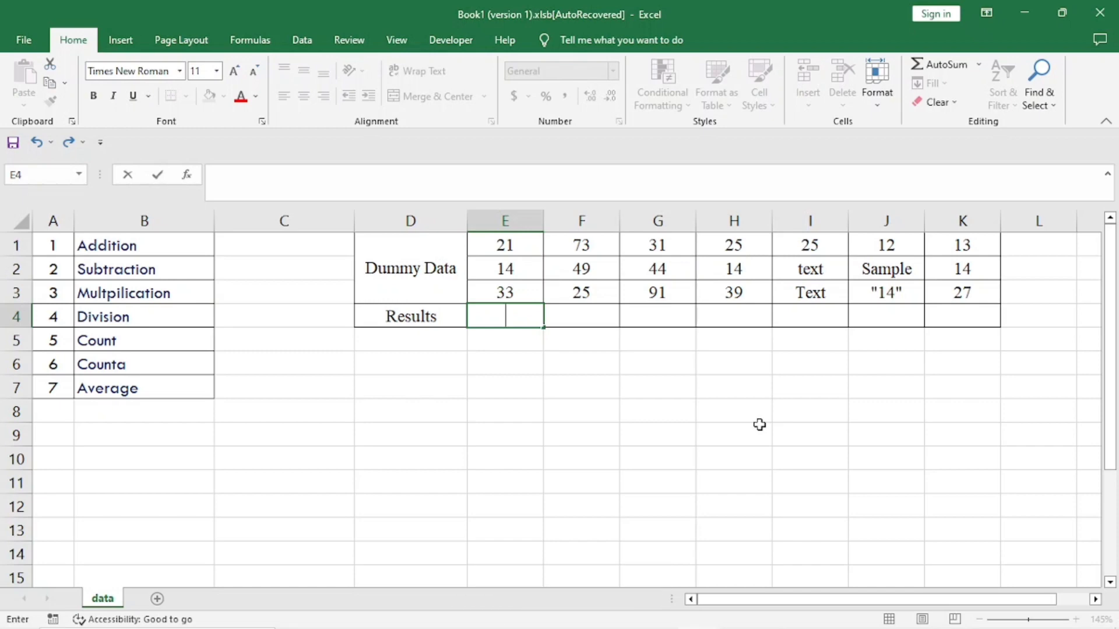
text(=)
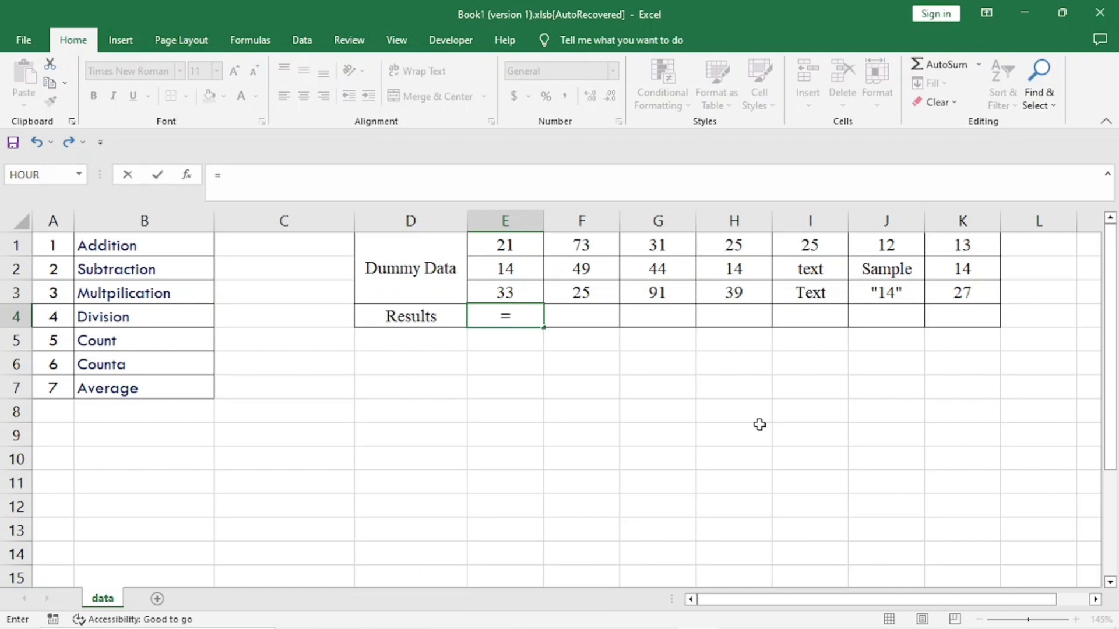
text(sum()
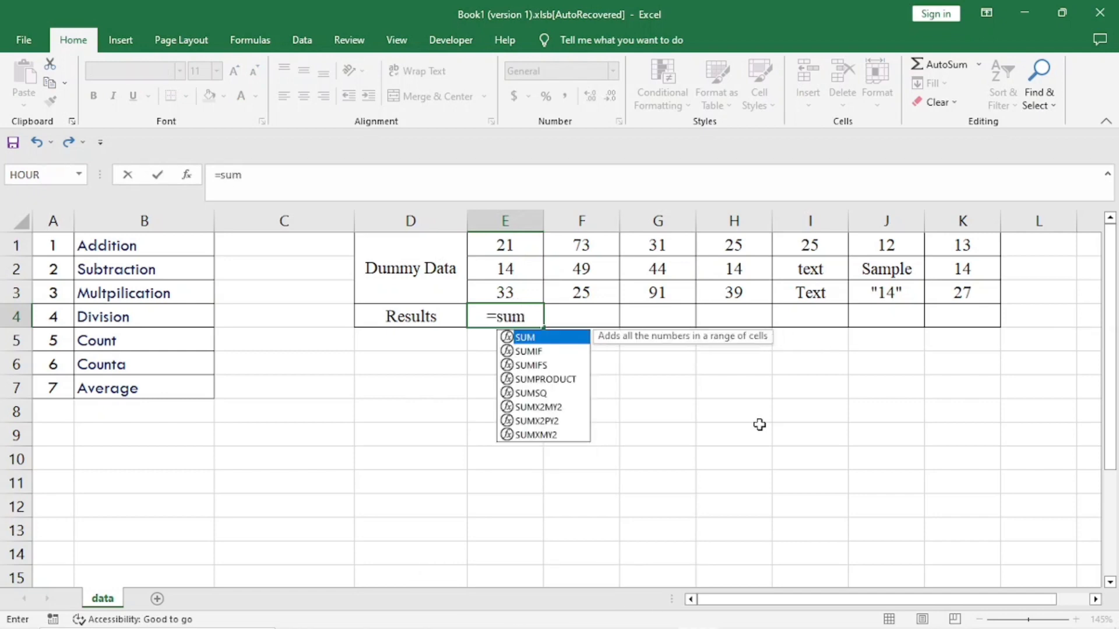
key(Up)
key(Up)
key(Up)
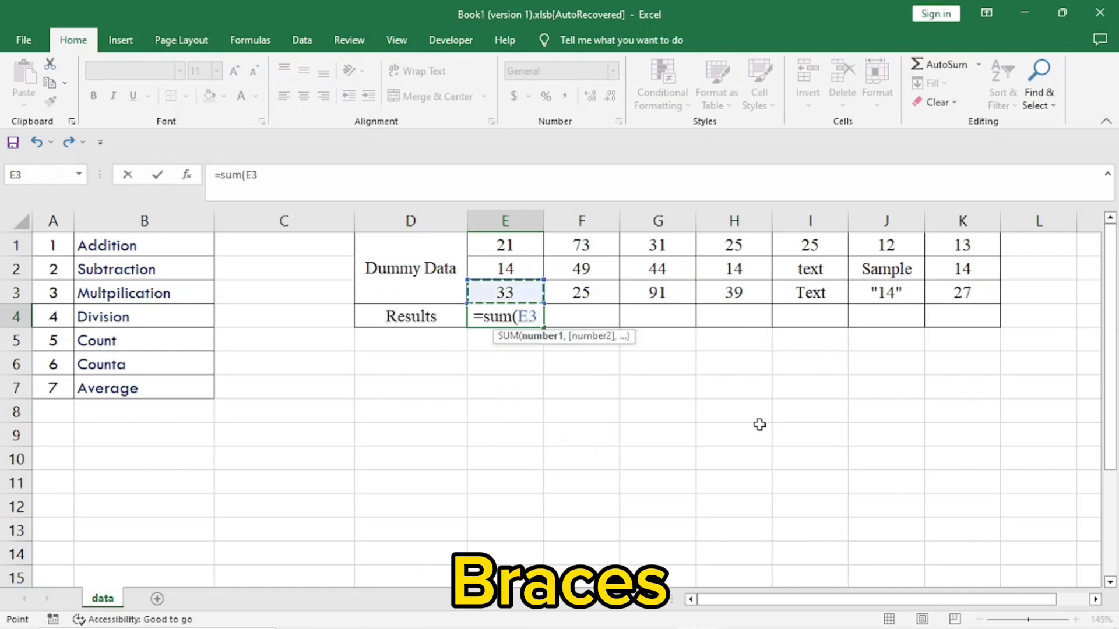
key(Down)
key(Down)
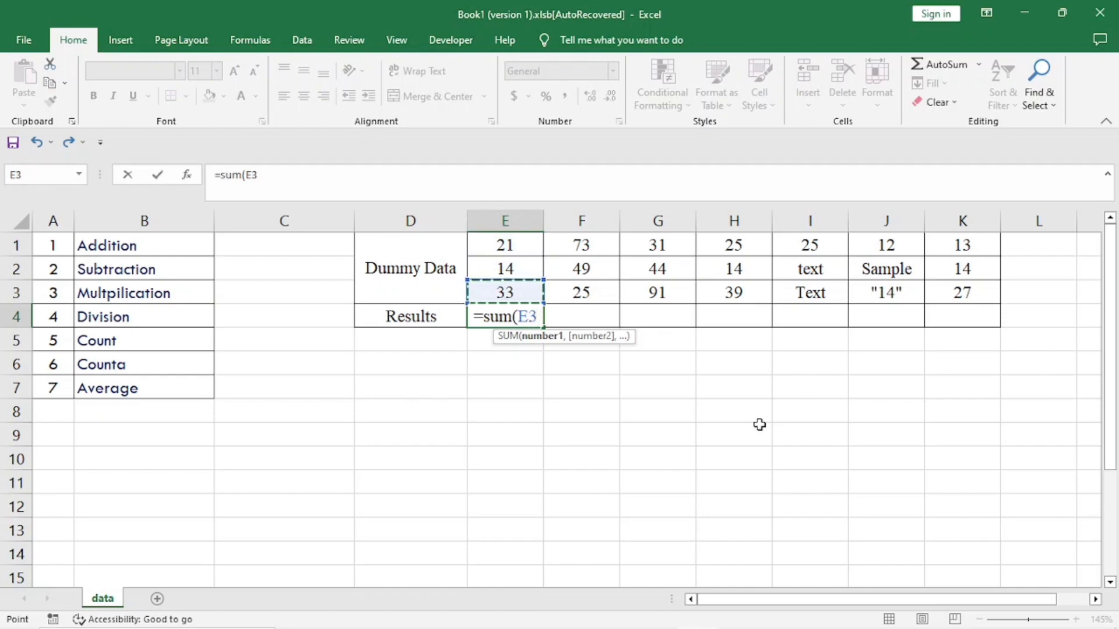
text(,)
key(Up)
key(Up)
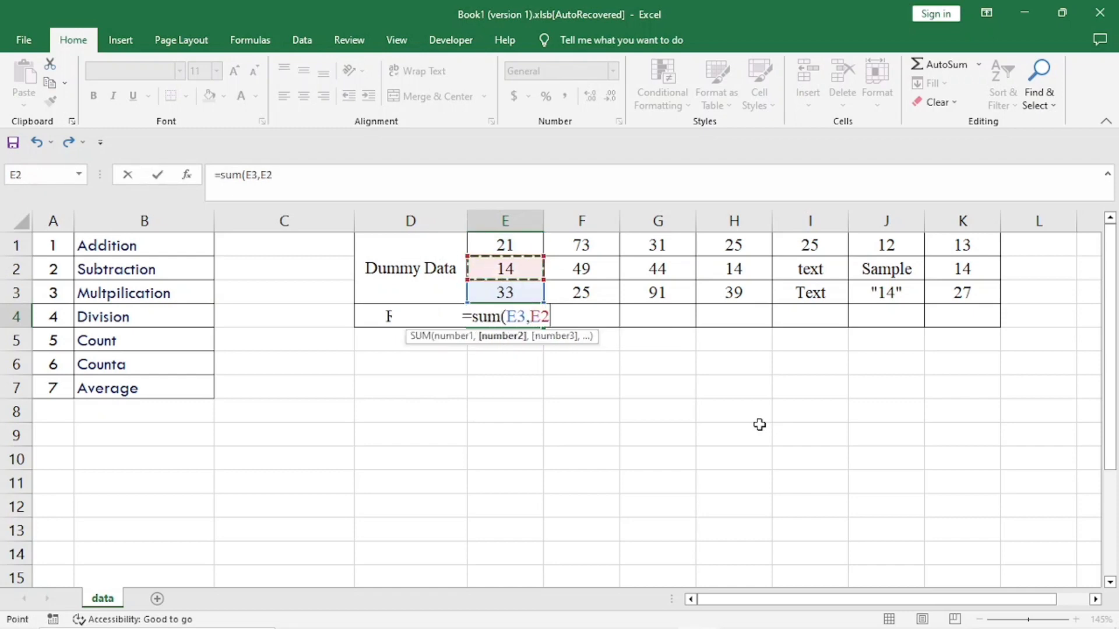
text(,)
key(Up)
key(Up)
key(Up)
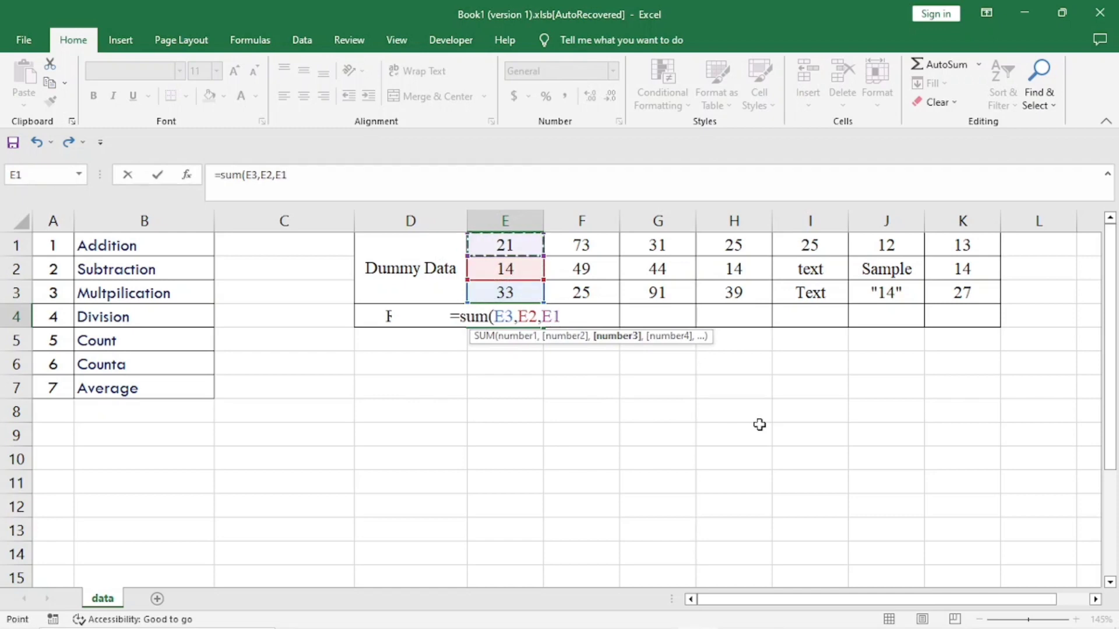
text(,)
key(BackSpace)
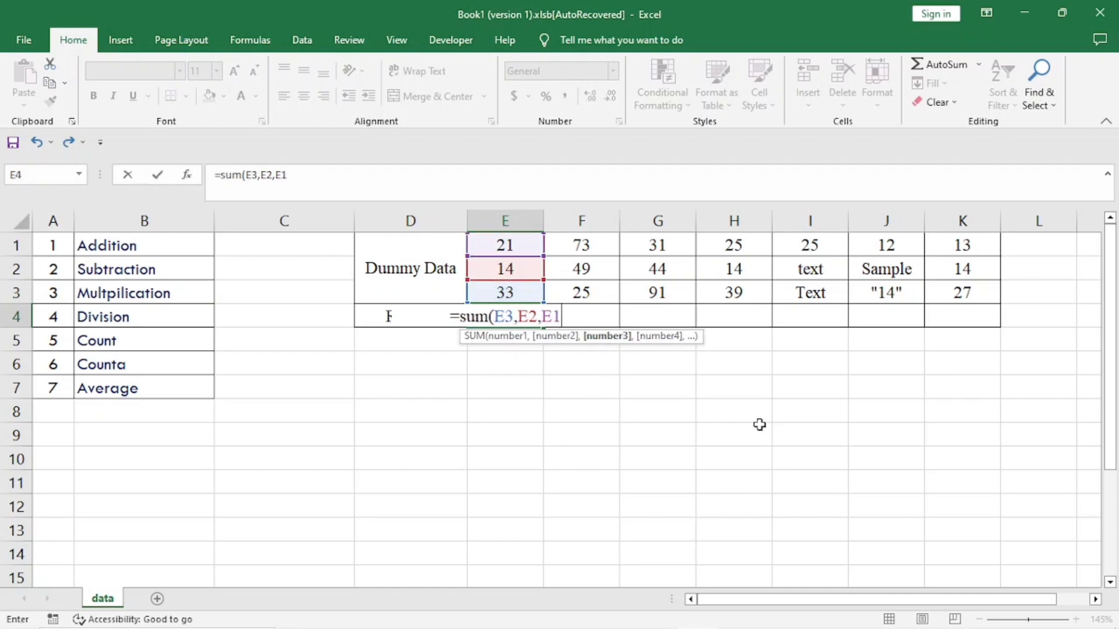
text())
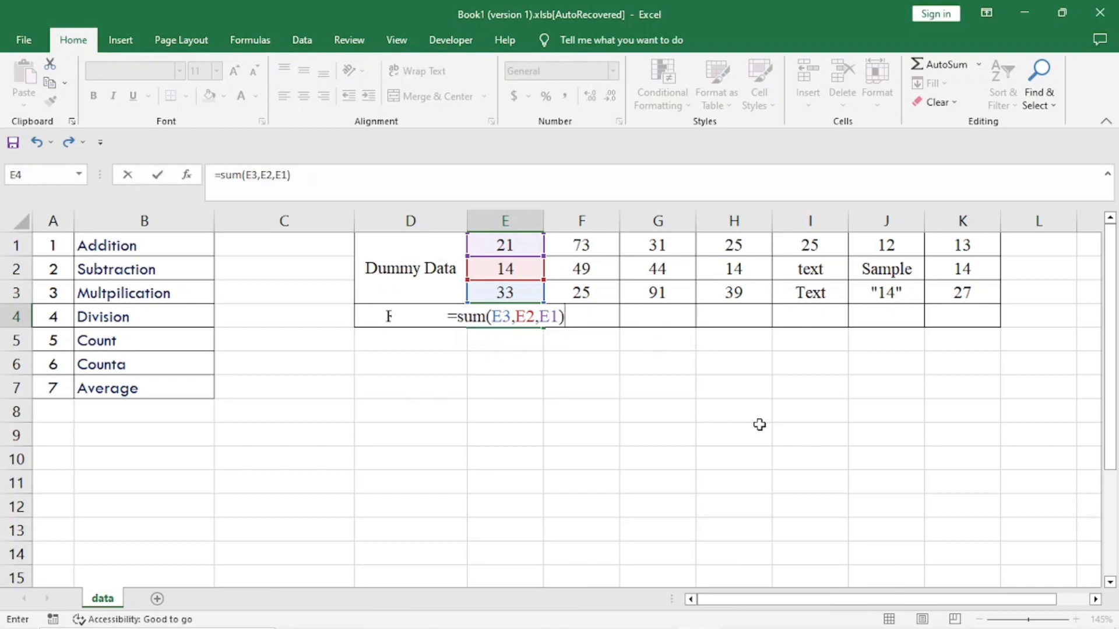
key(Return)
key(Up)
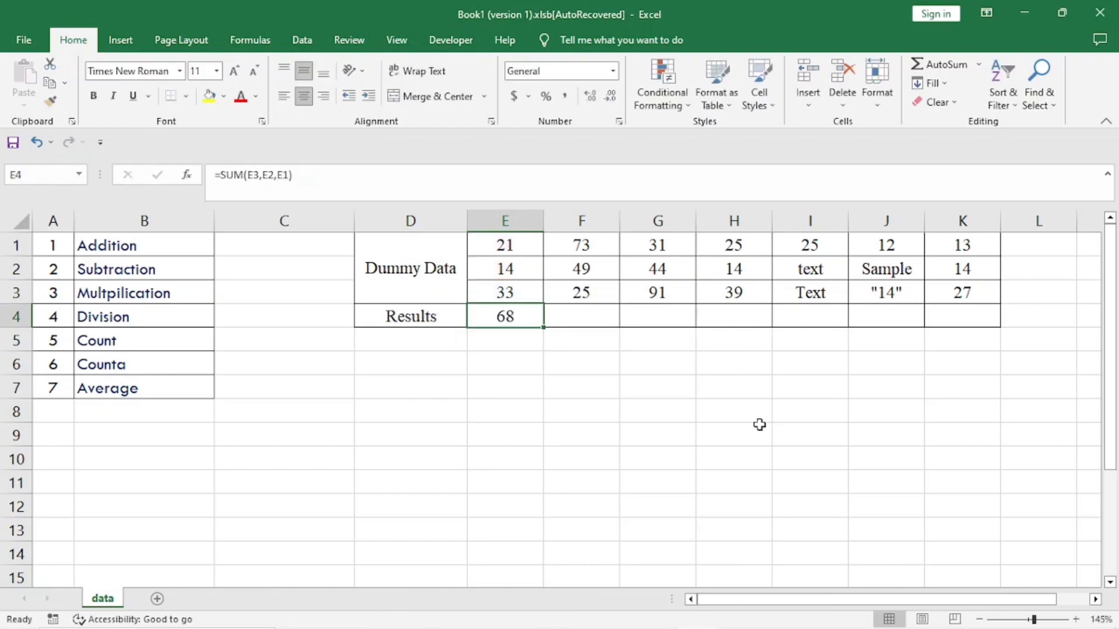
Step: Replace the formula in results cell E4 with the range-based sum =SUM(E1:E3)
text(=sum()
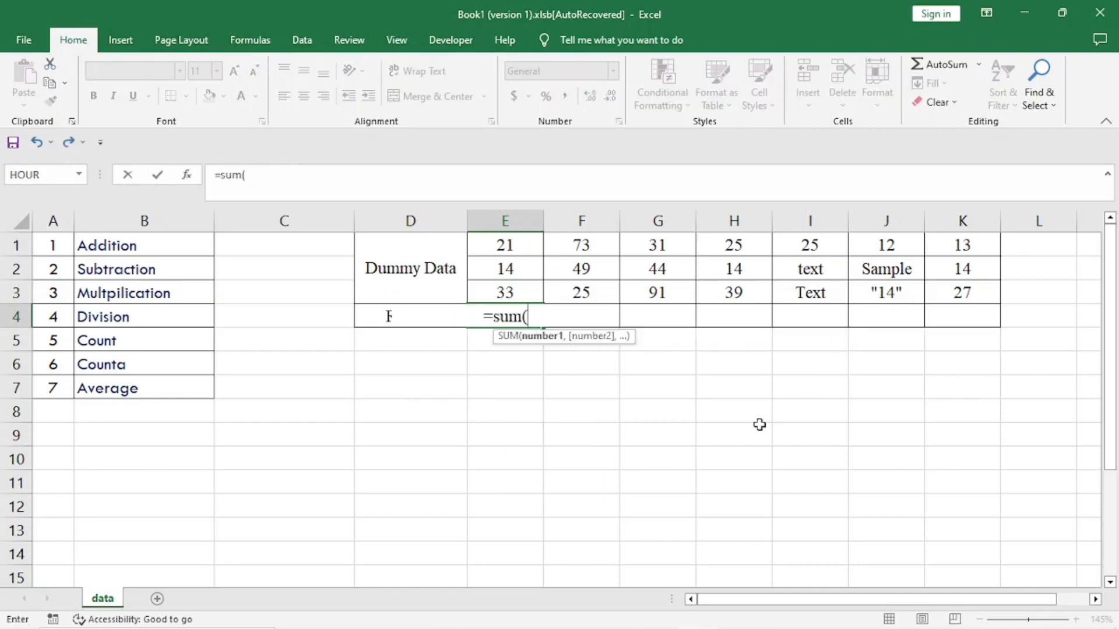
key(Up)
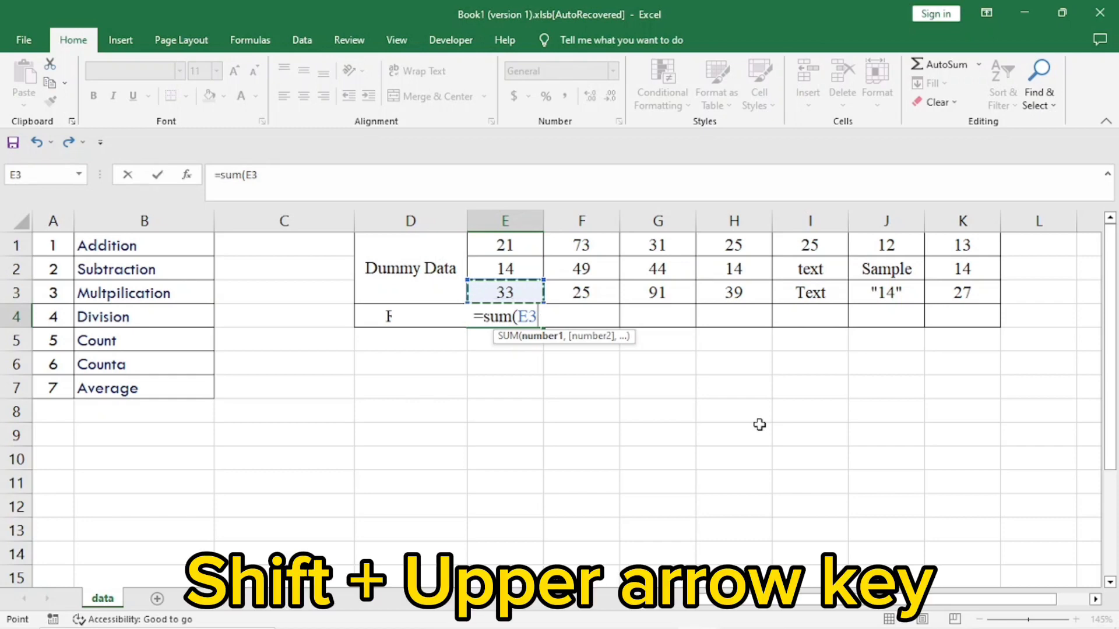
key(shift+Up)
key(shift+Up)
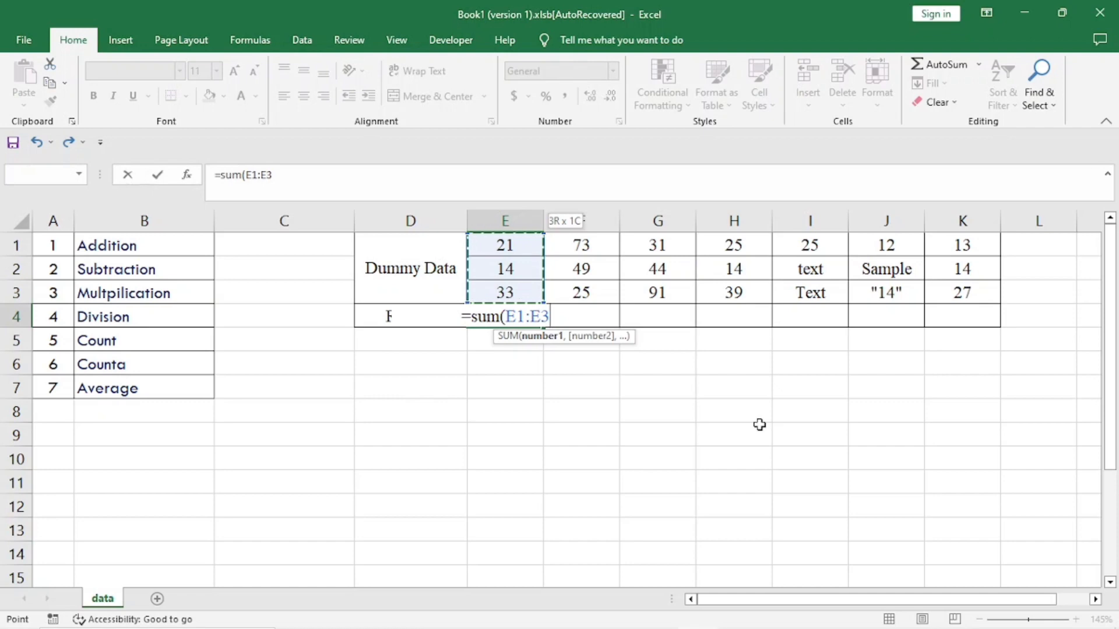
text())
key(Return)
key(Up)
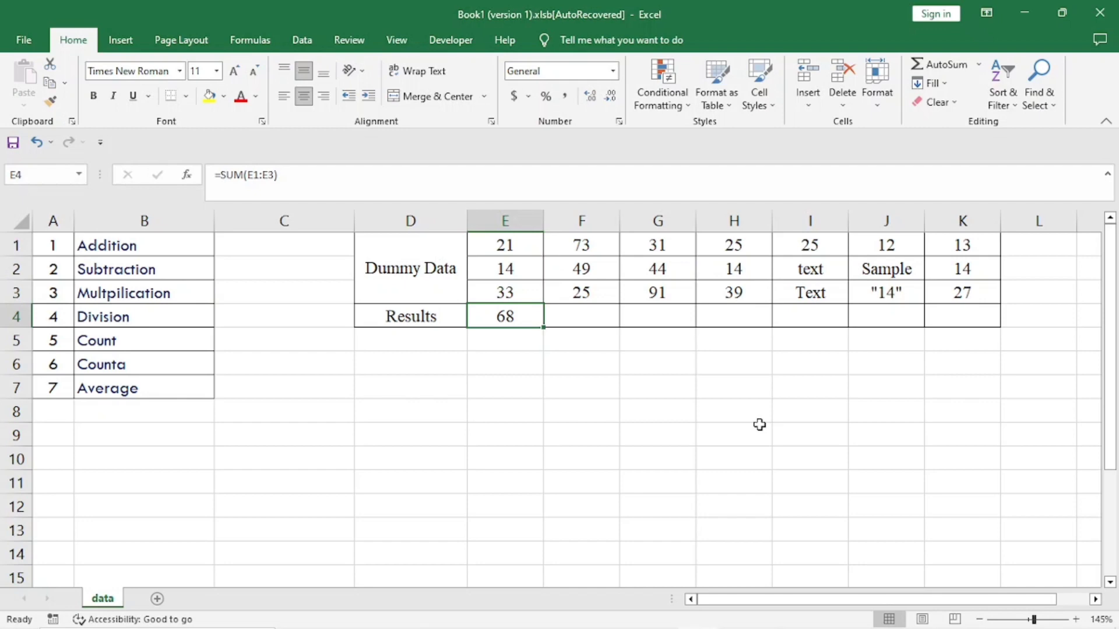
Step: Replace the formula in results cell E4 with the plus-operator addition =(E3+E2)
text(=()
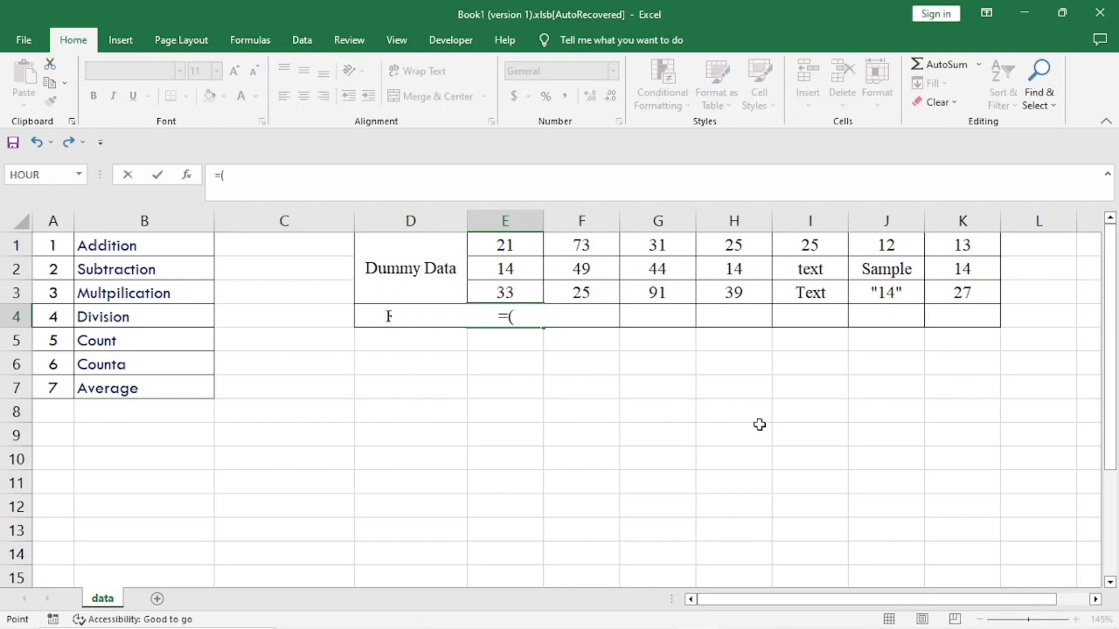
key(Up)
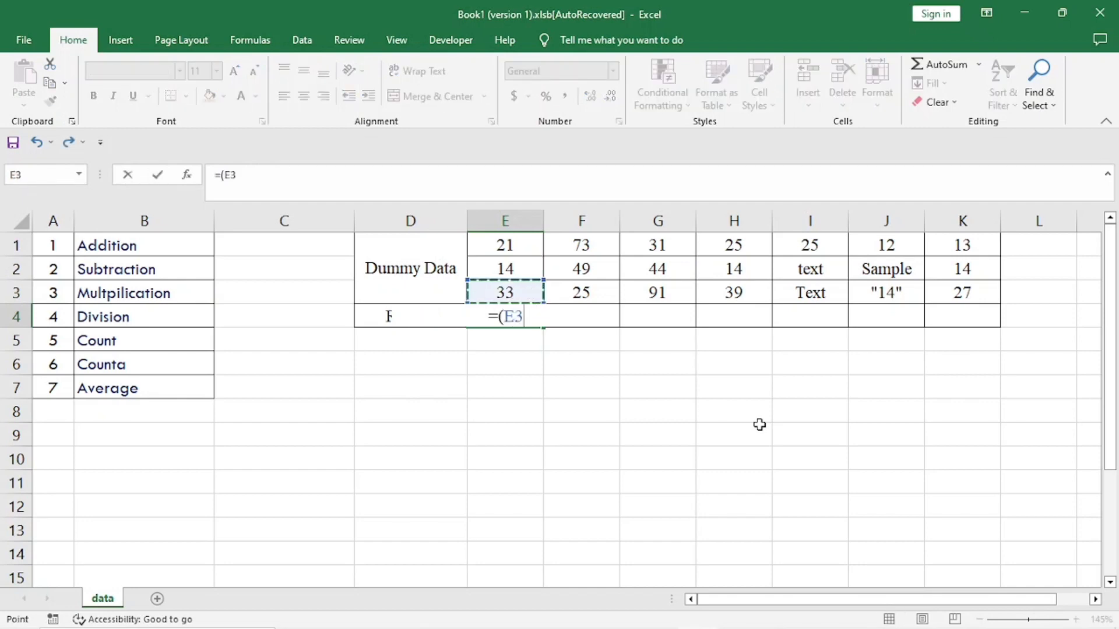
text(+)
key(Up)
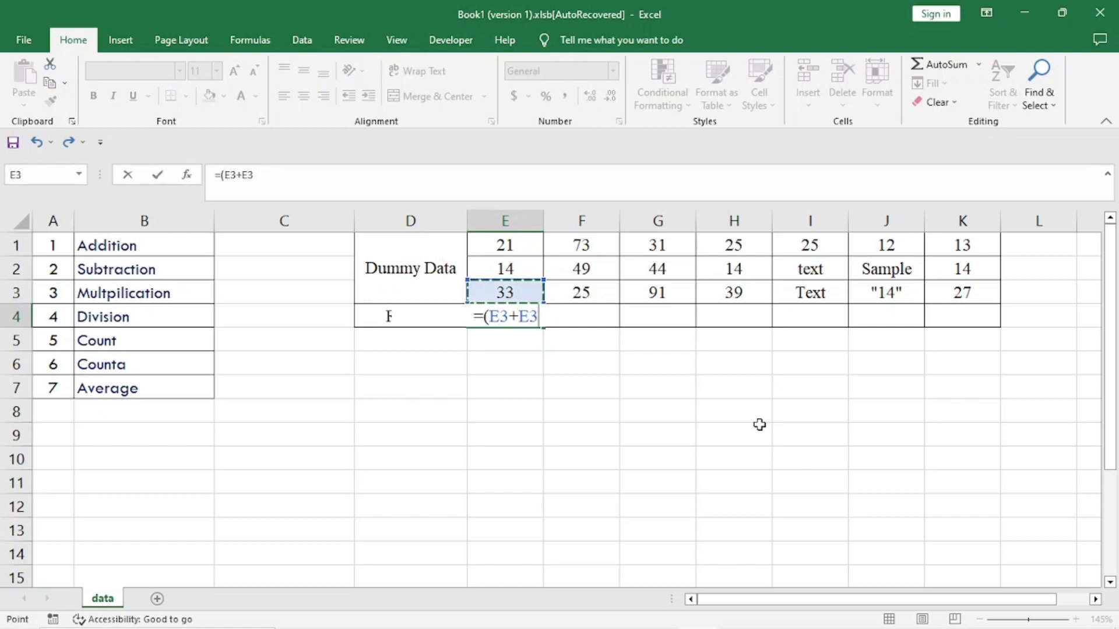
key(Up)
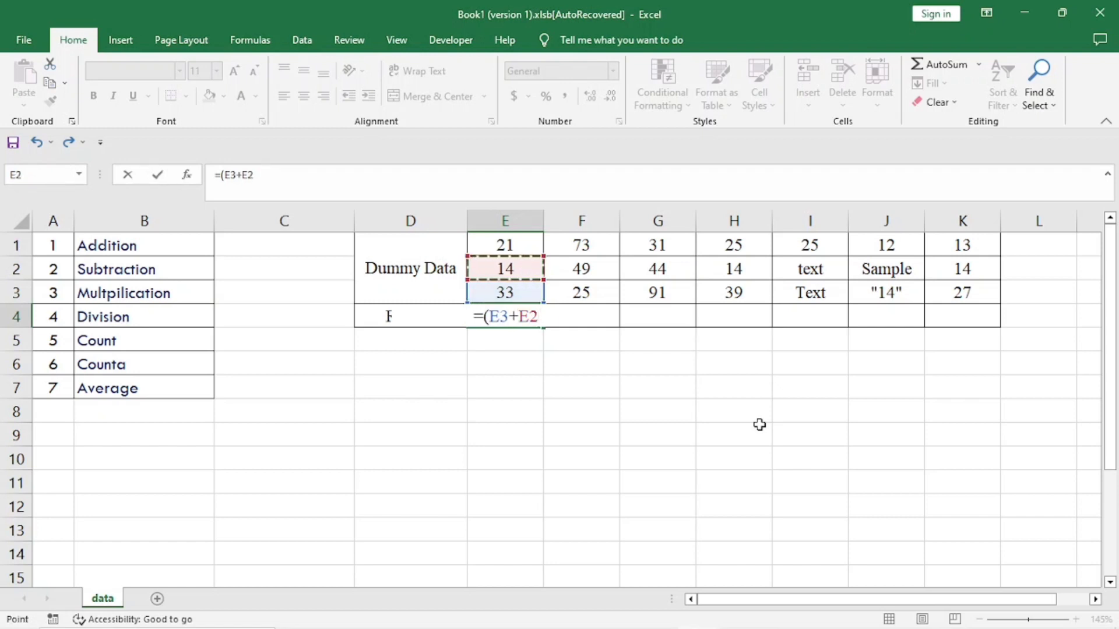
text())
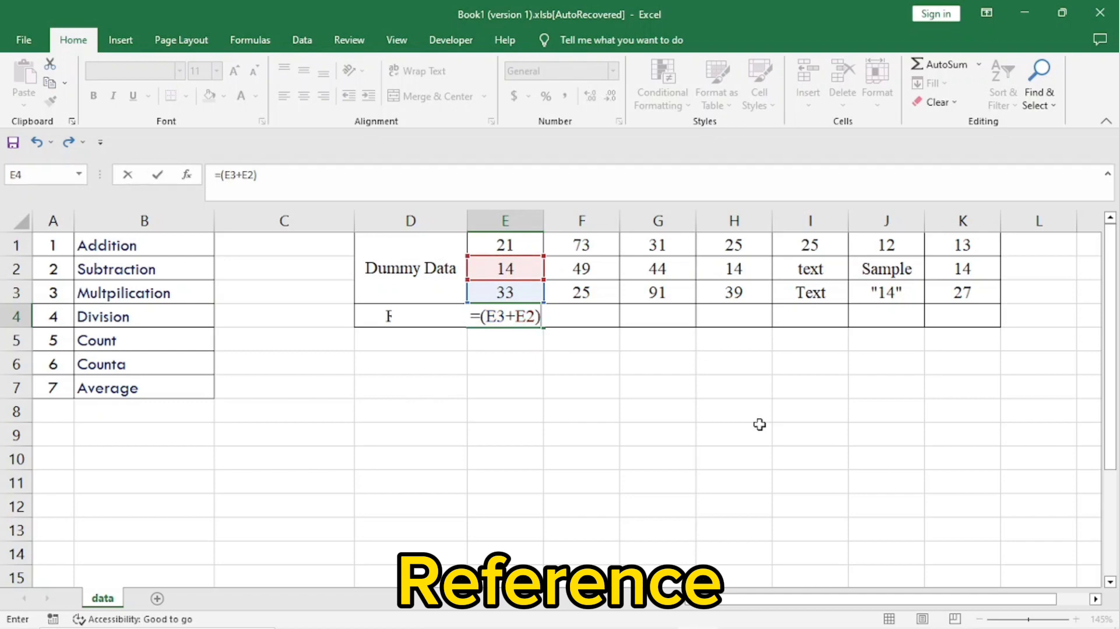
key(Return)
key(Up)
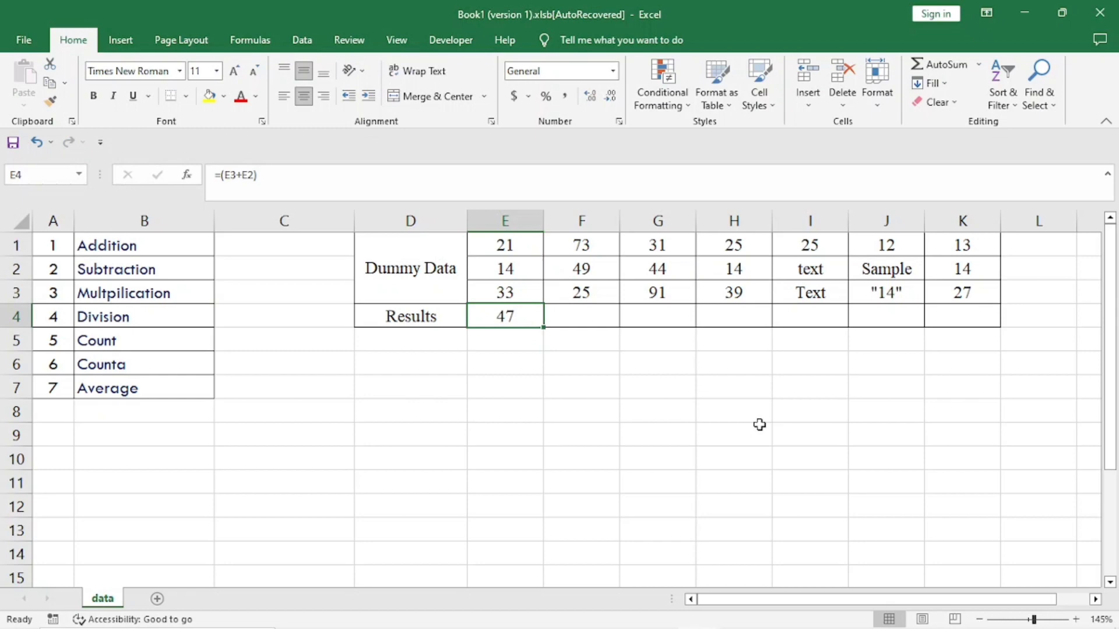
Step: Subtract the third number in column F from the first by entering =F1-F3 in results cell F4
key(Right)
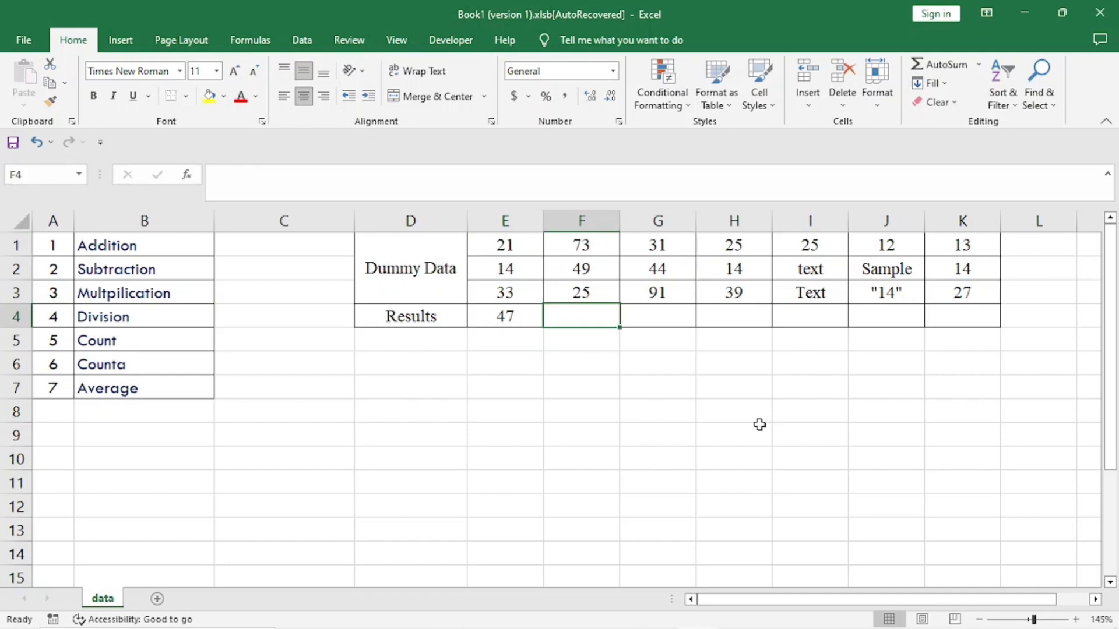
text(=)
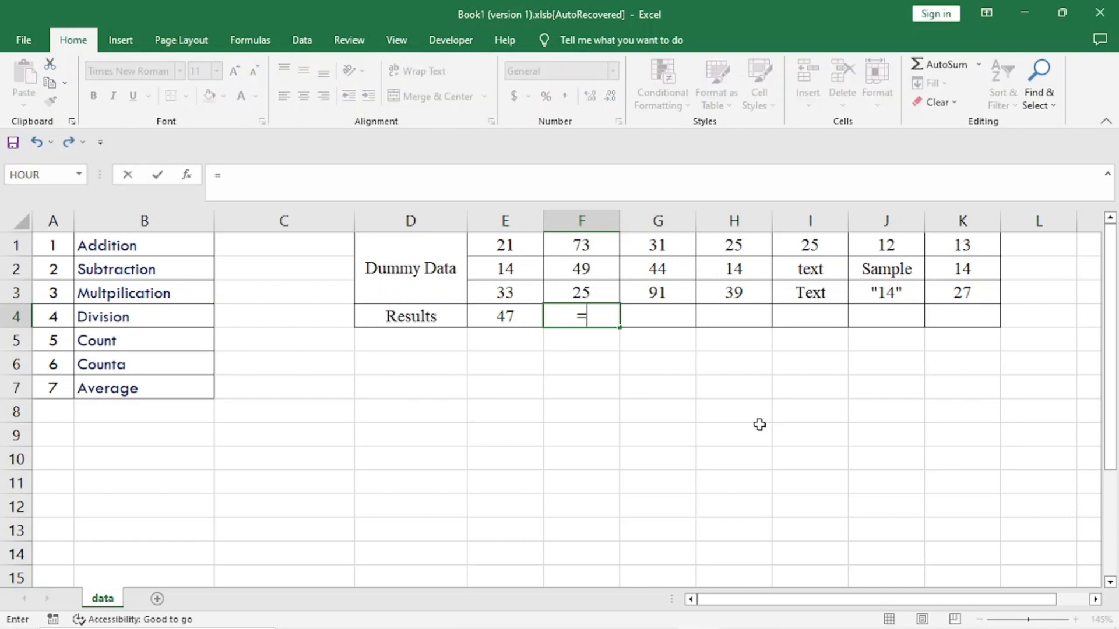
key(Up)
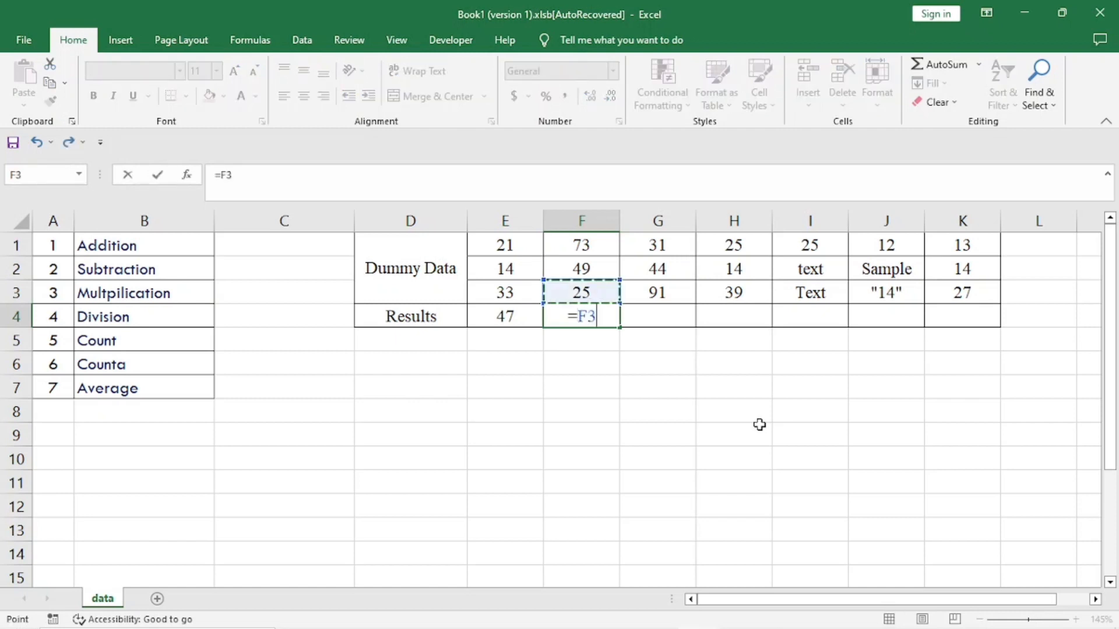
key(Up)
key(Up)
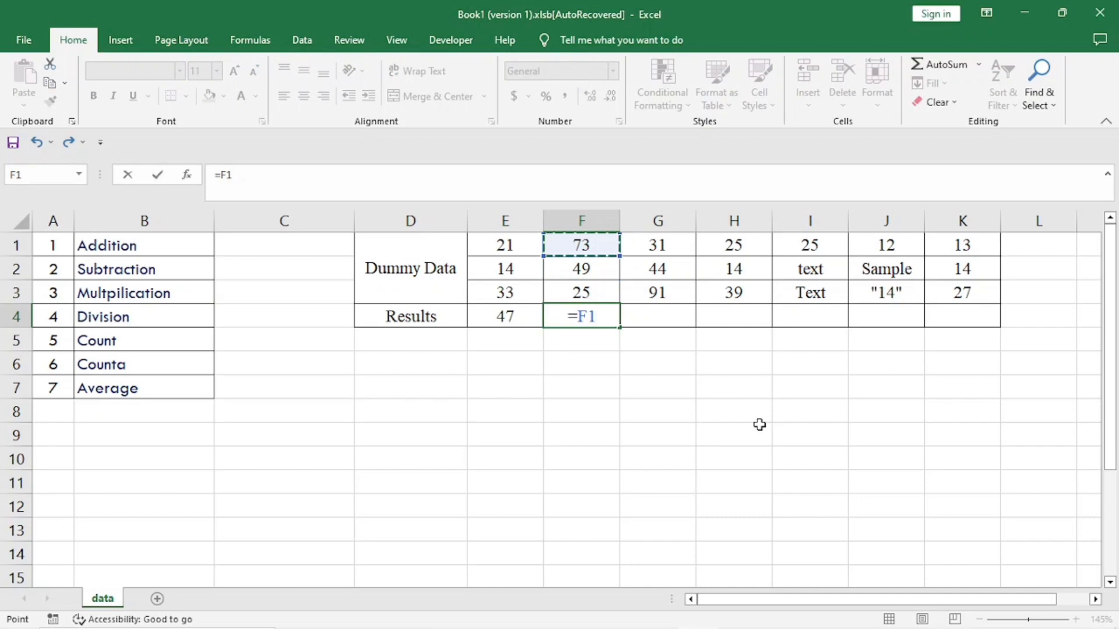
text(-)
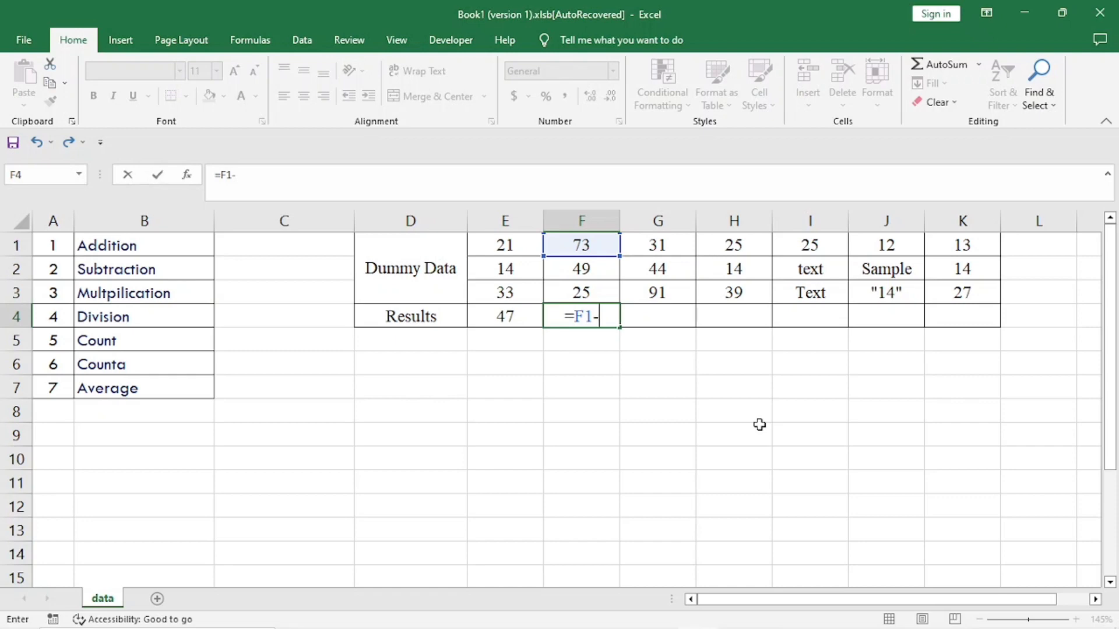
key(Up)
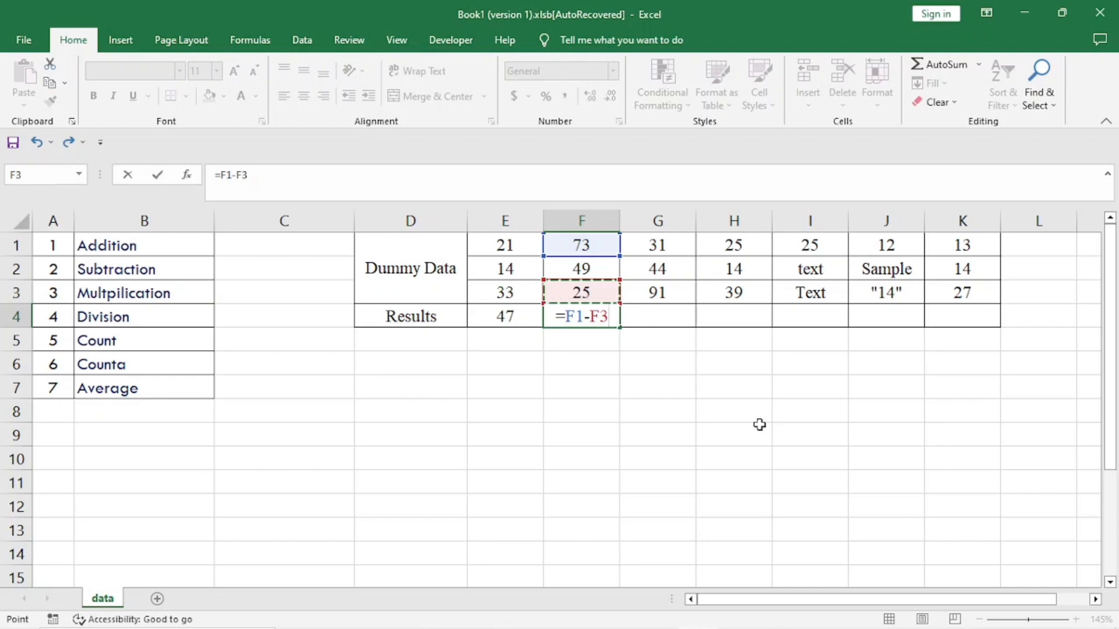
key(Return)
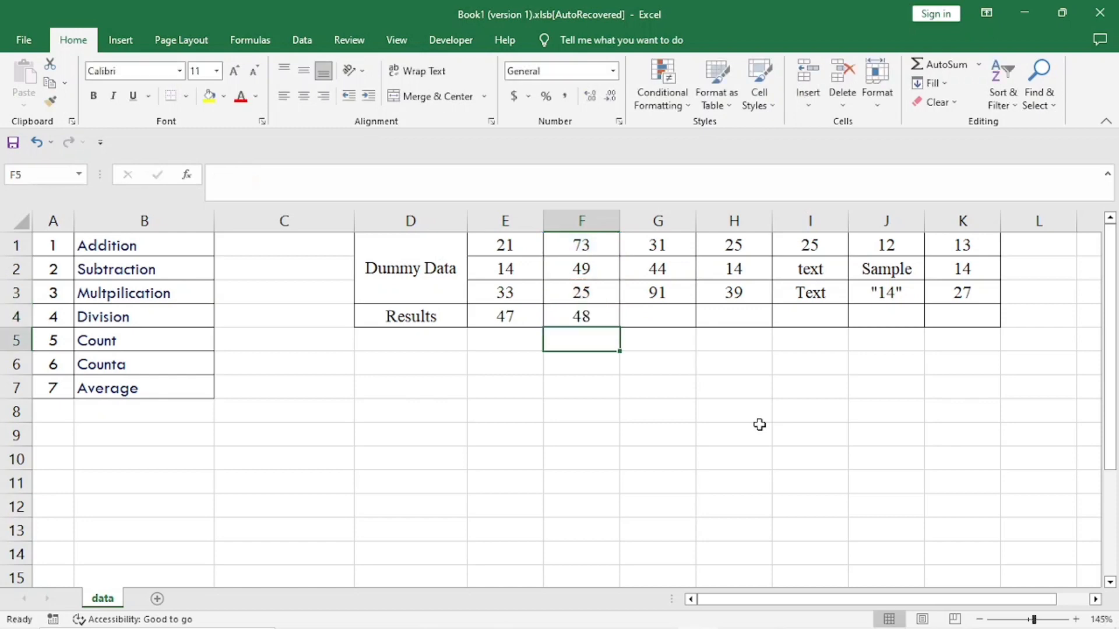
key(Up)
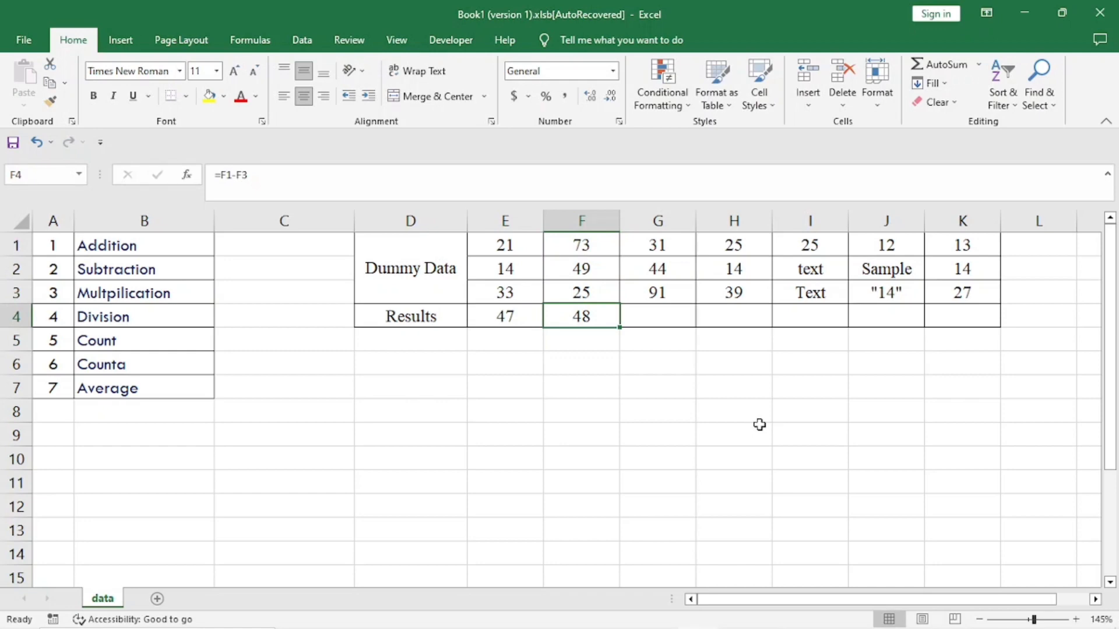
key(Up)
key(Up)
key(Up)
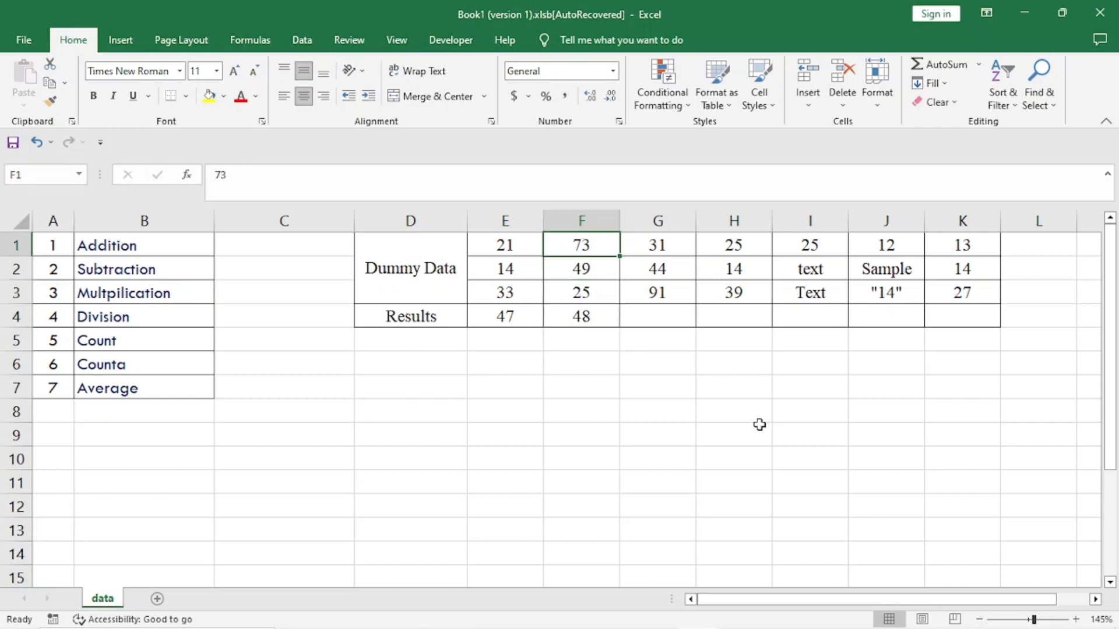
key(Down)
key(Down)
key(Down)
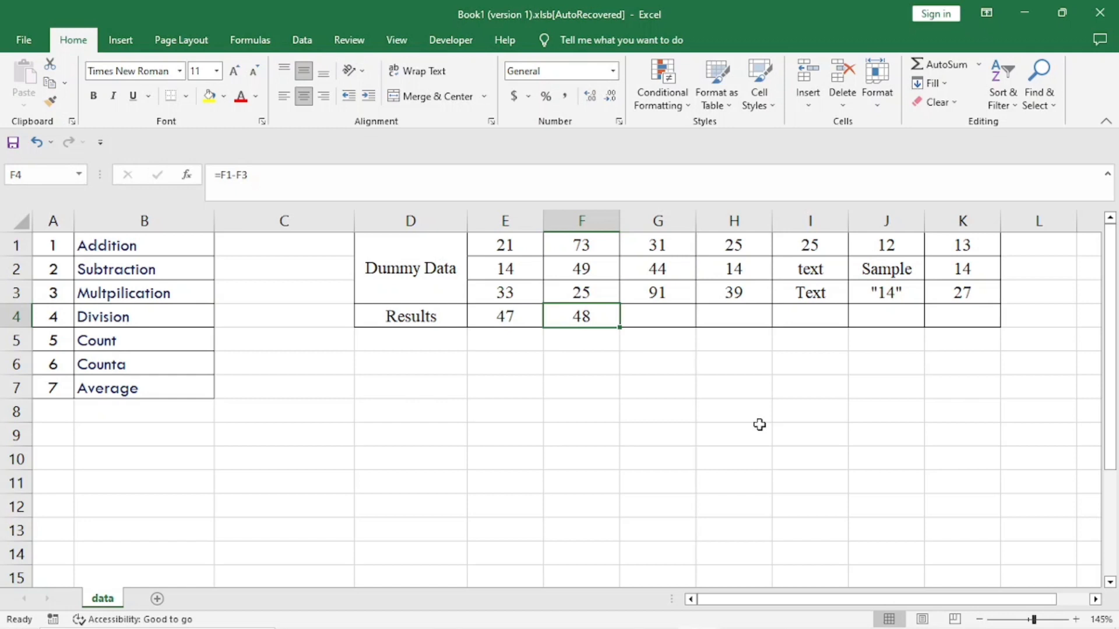
Step: Multiply the third number in column G by the first by entering =G3*G1 in results cell G4
key(Right)
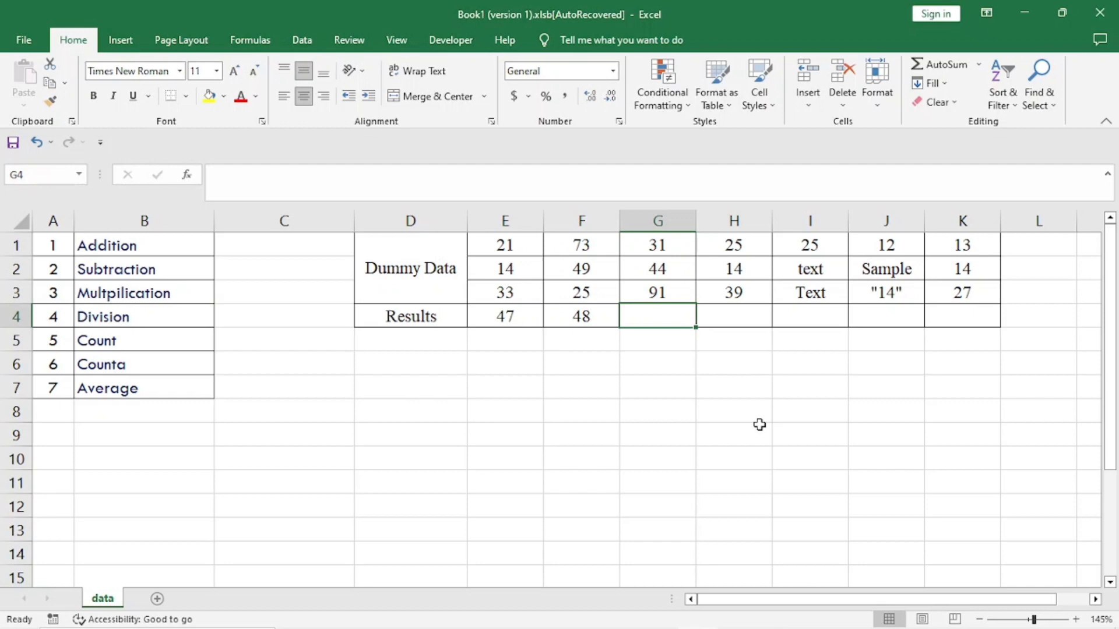
text(=)
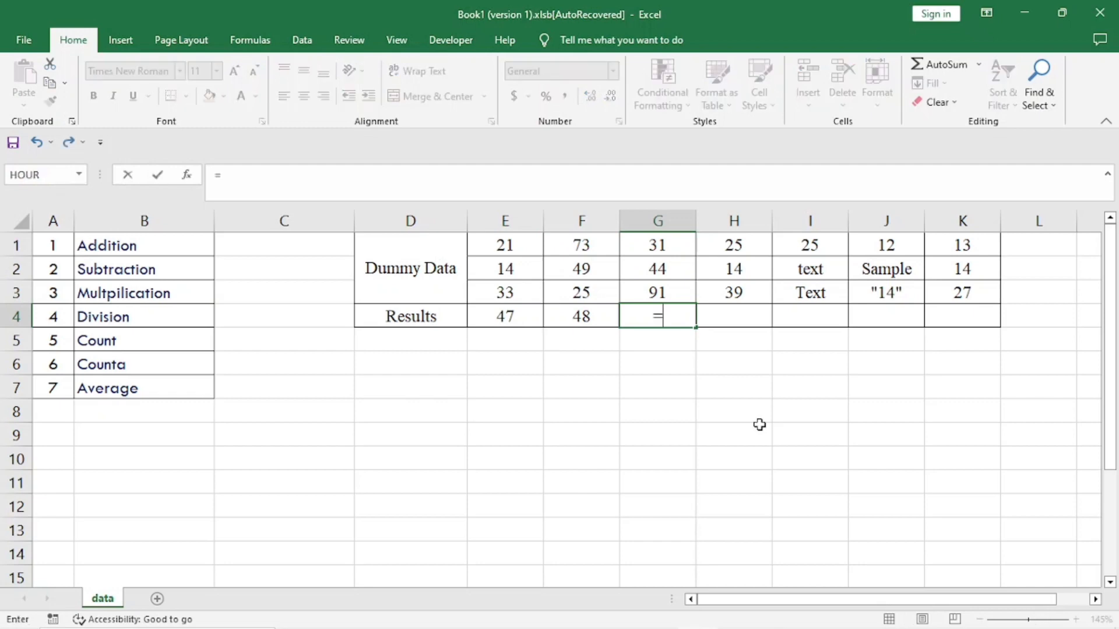
key(Up)
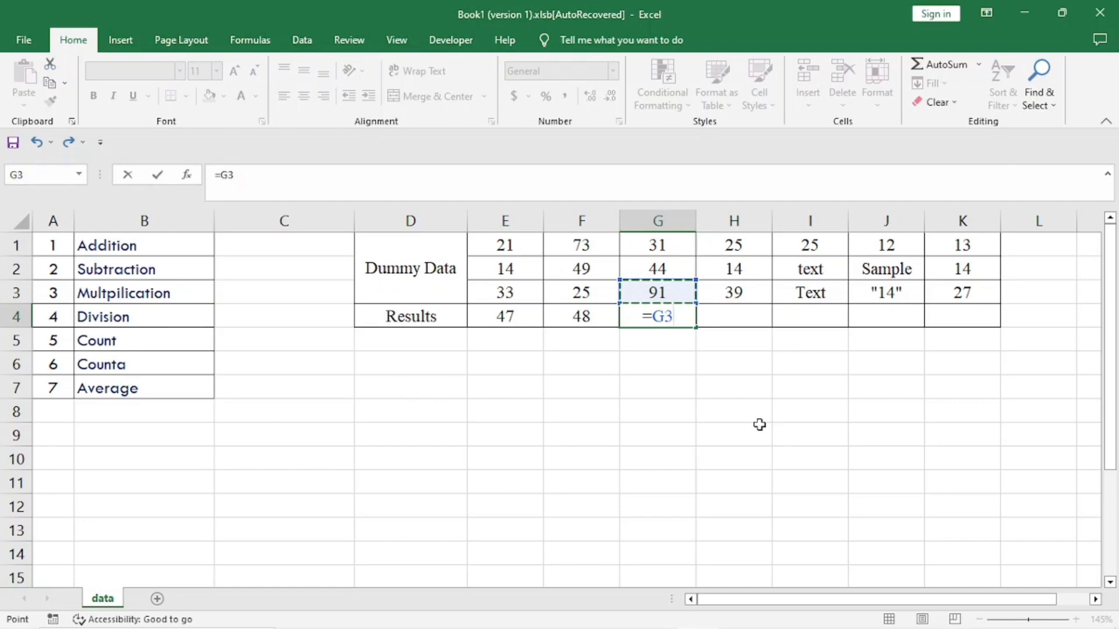
text(*)
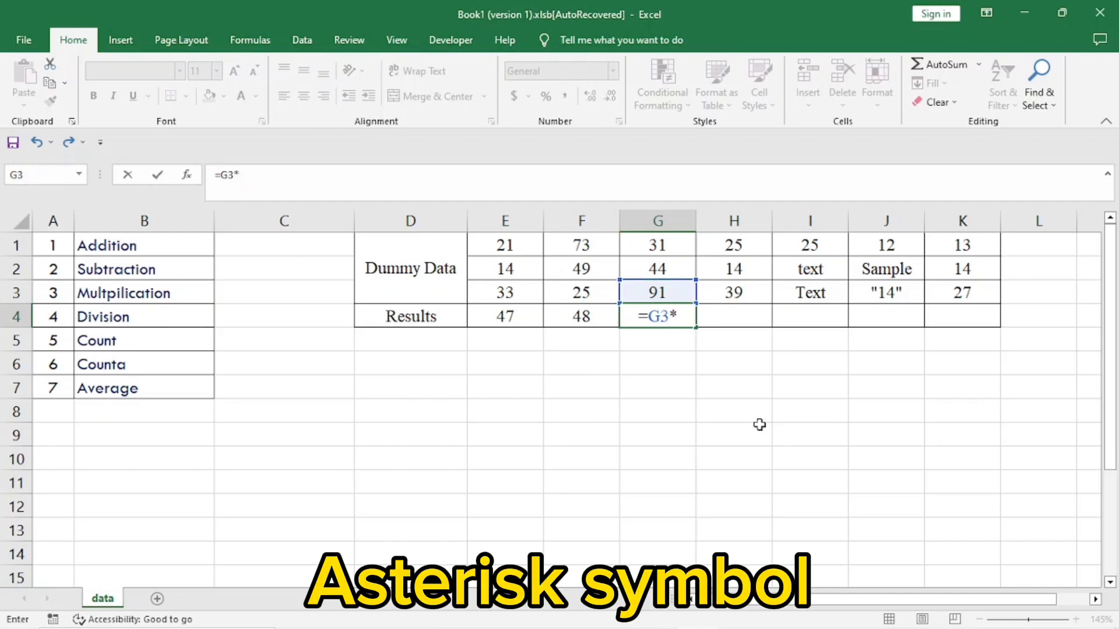
key(Up)
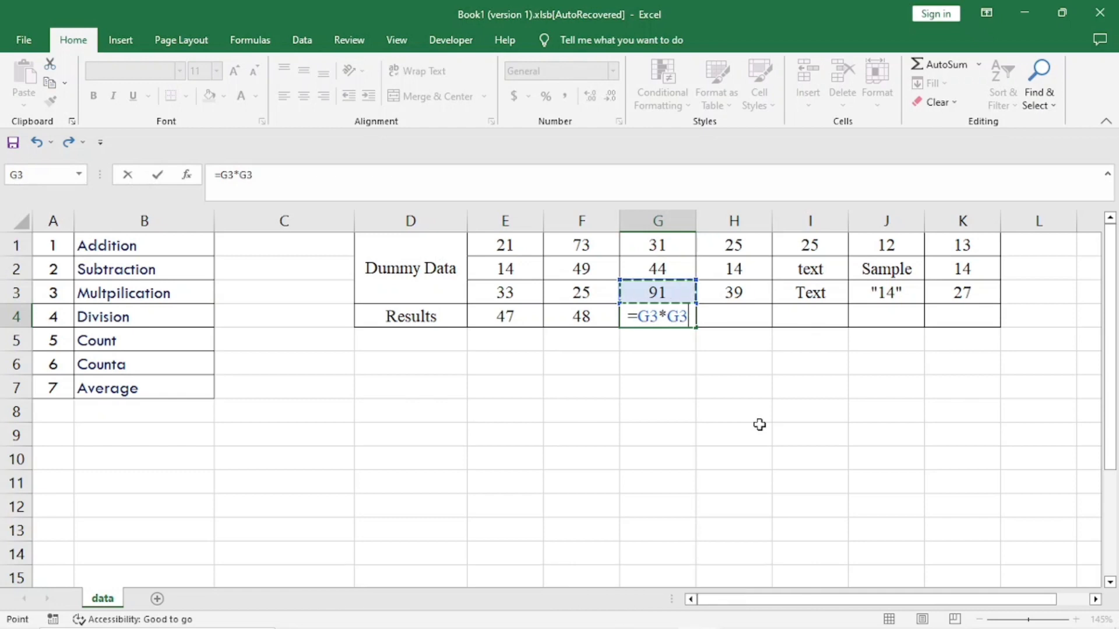
key(Up)
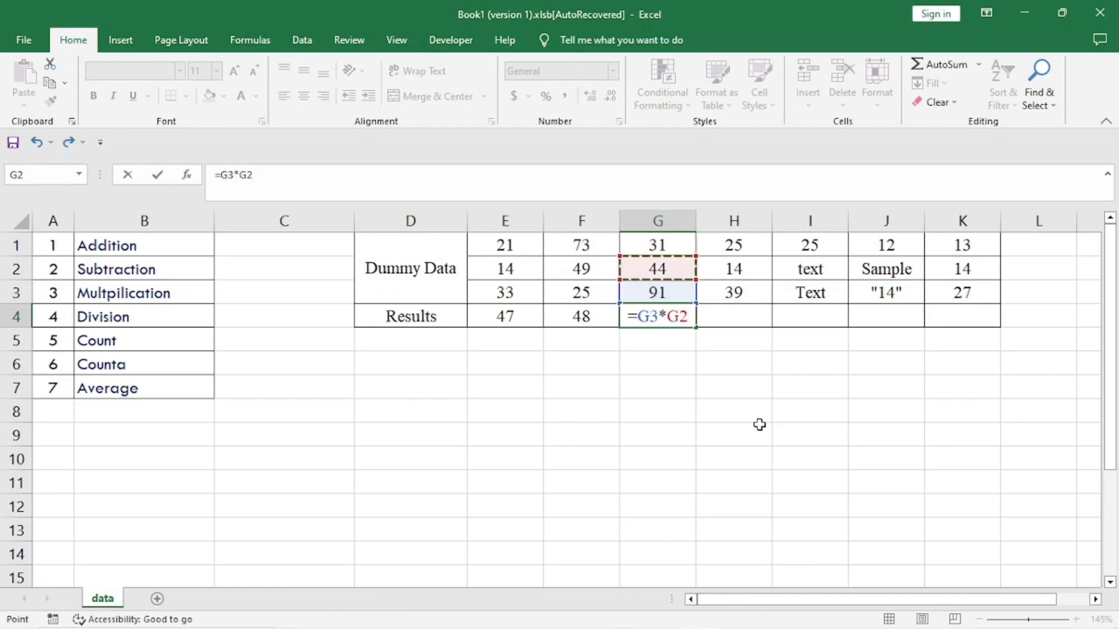
key(Up)
key(Return)
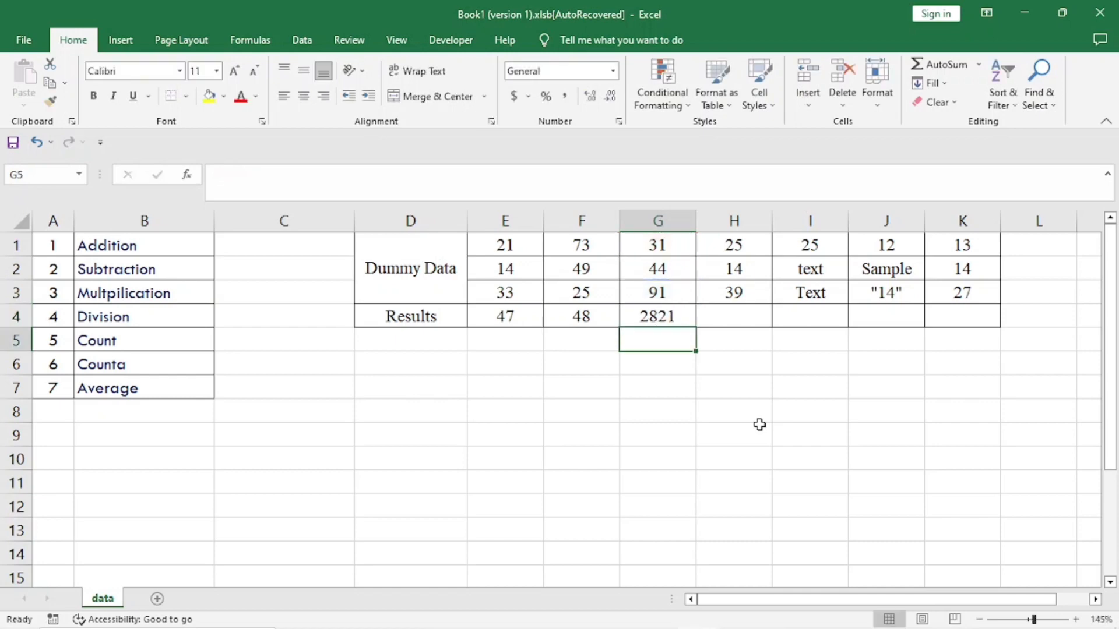
key(Up)
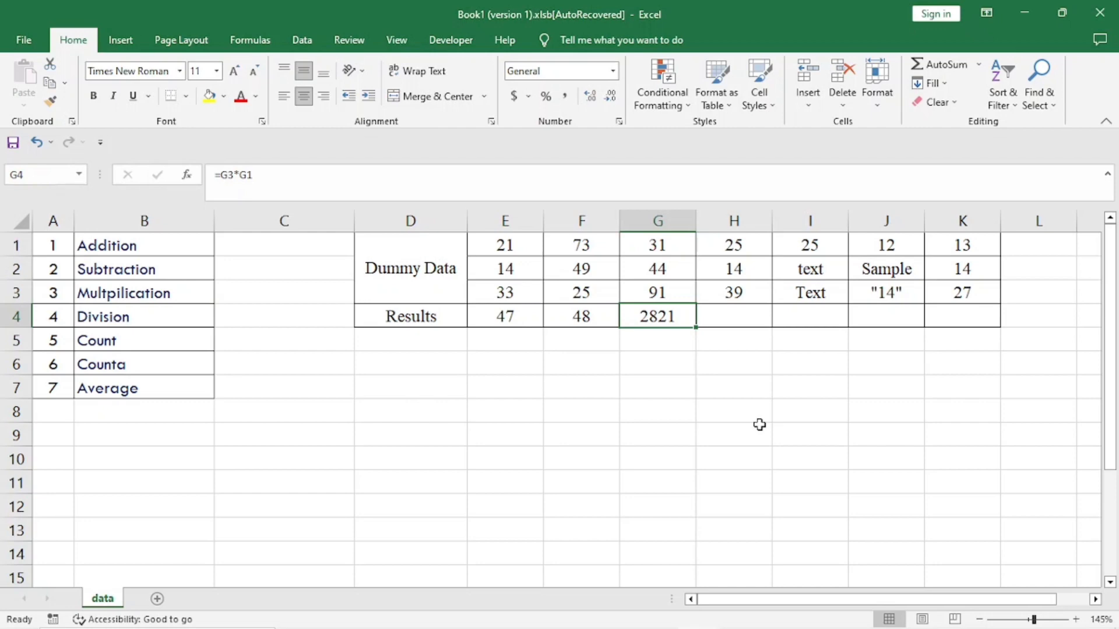
Step: Divide the second number in column H by the first by entering =H2/H1 in results cell H4
key(Right)
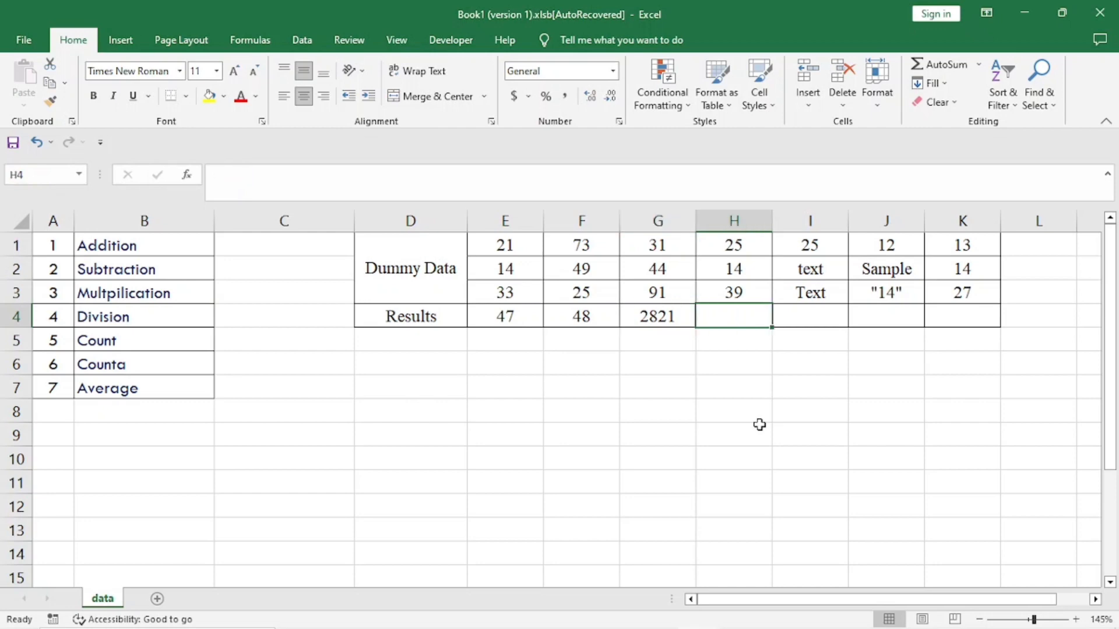
text(=)
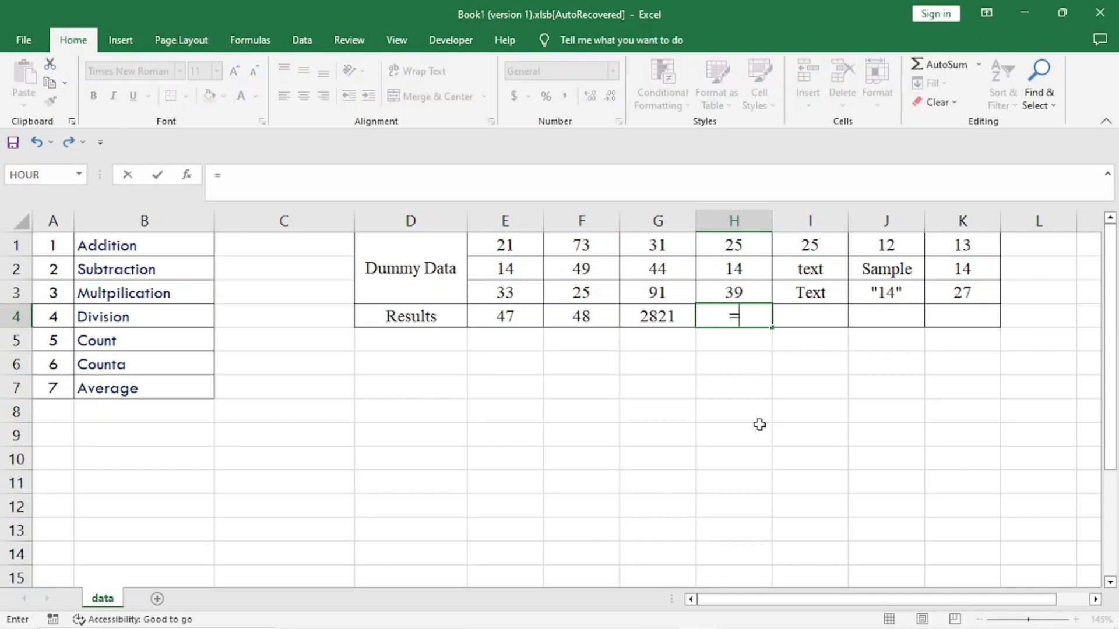
key(Up)
key(Up)
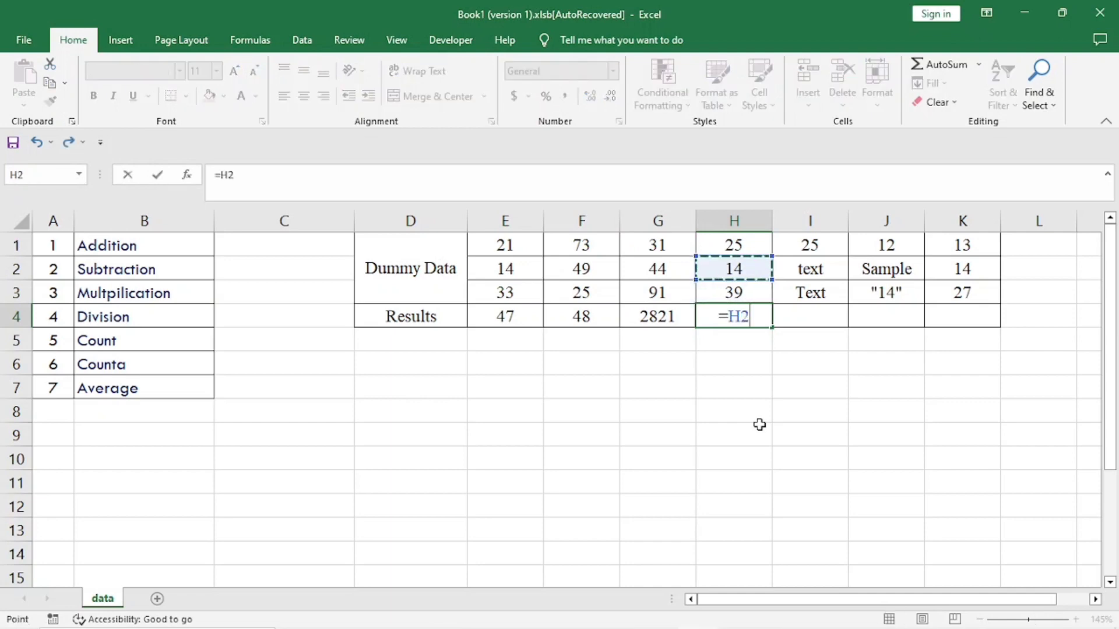
text(/)
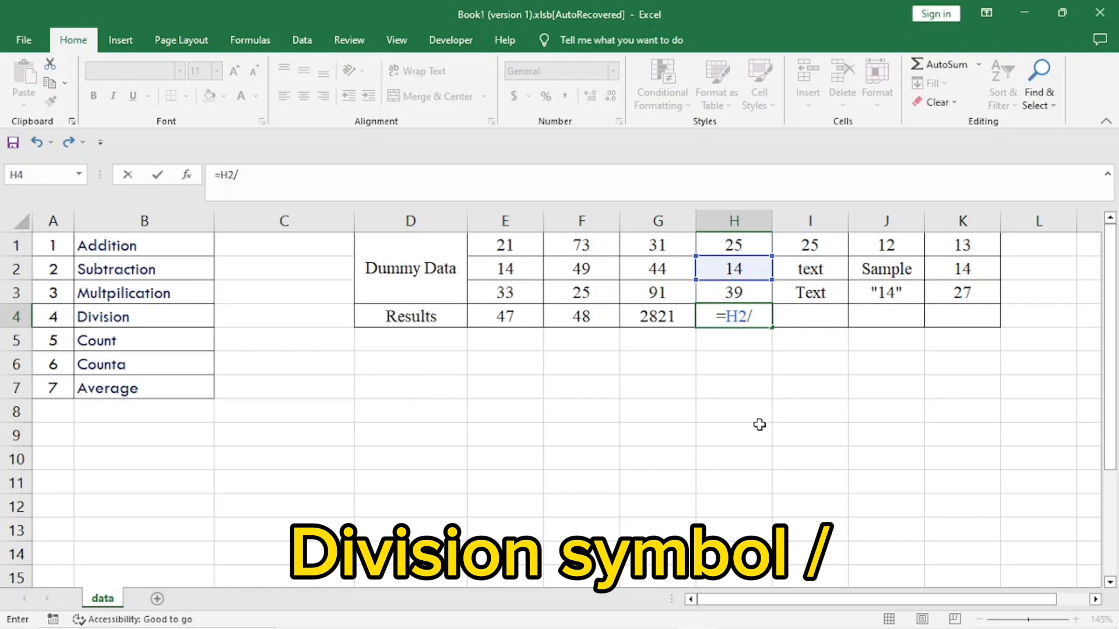
key(Down)
key(Up)
key(Up)
key(Up)
key(Up)
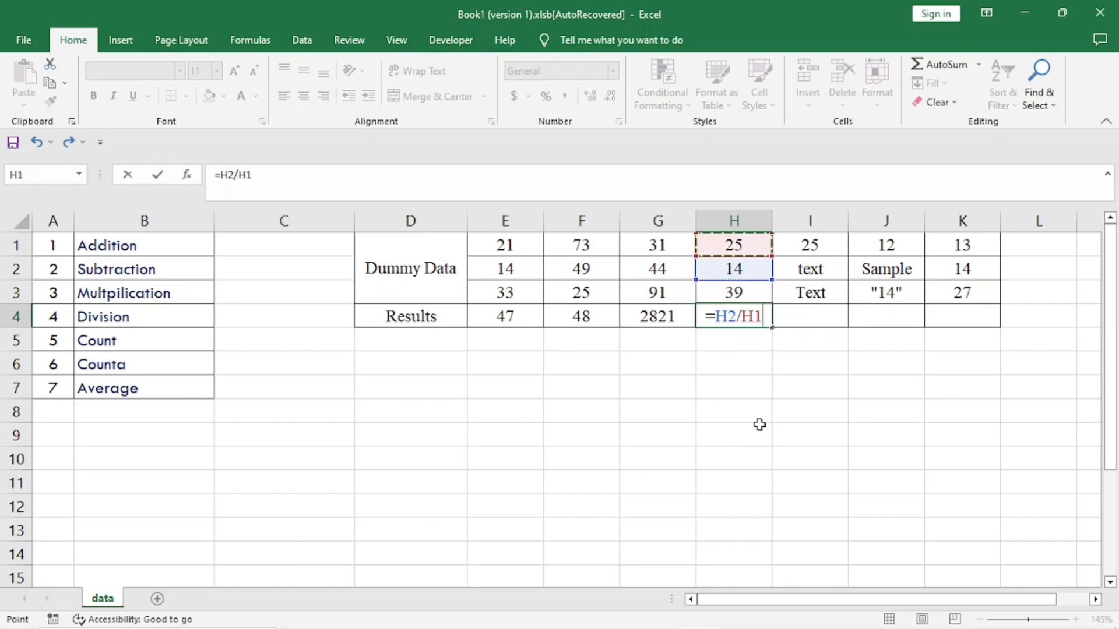
key(Return)
key(Up)
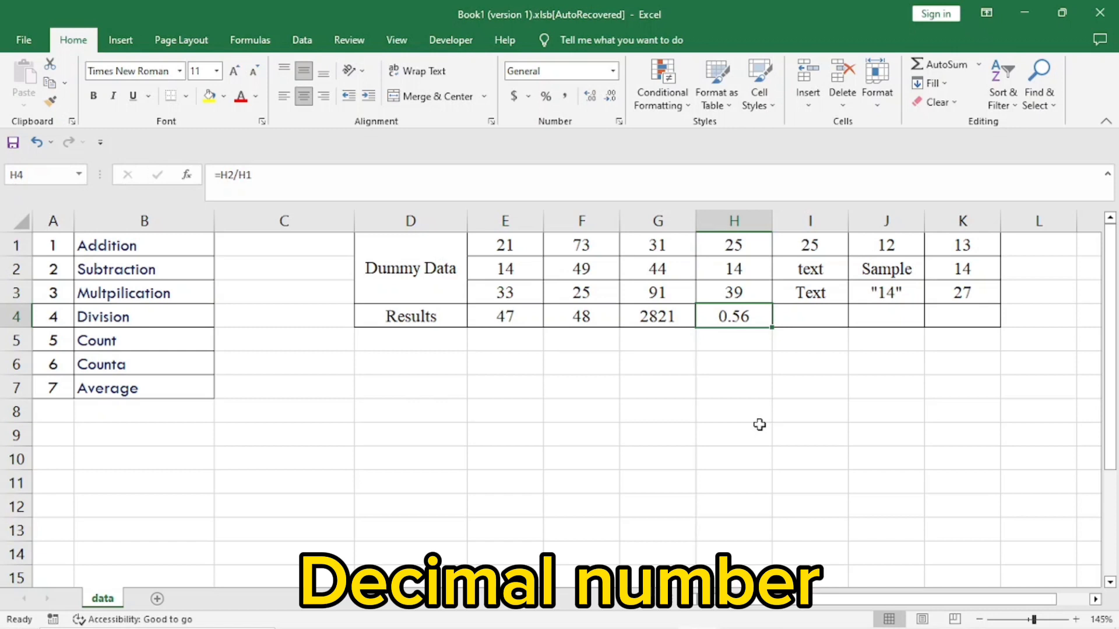
Step: Review the completed formulas in the Results row, from cell E4 through H4
key(Down)
key(Up)
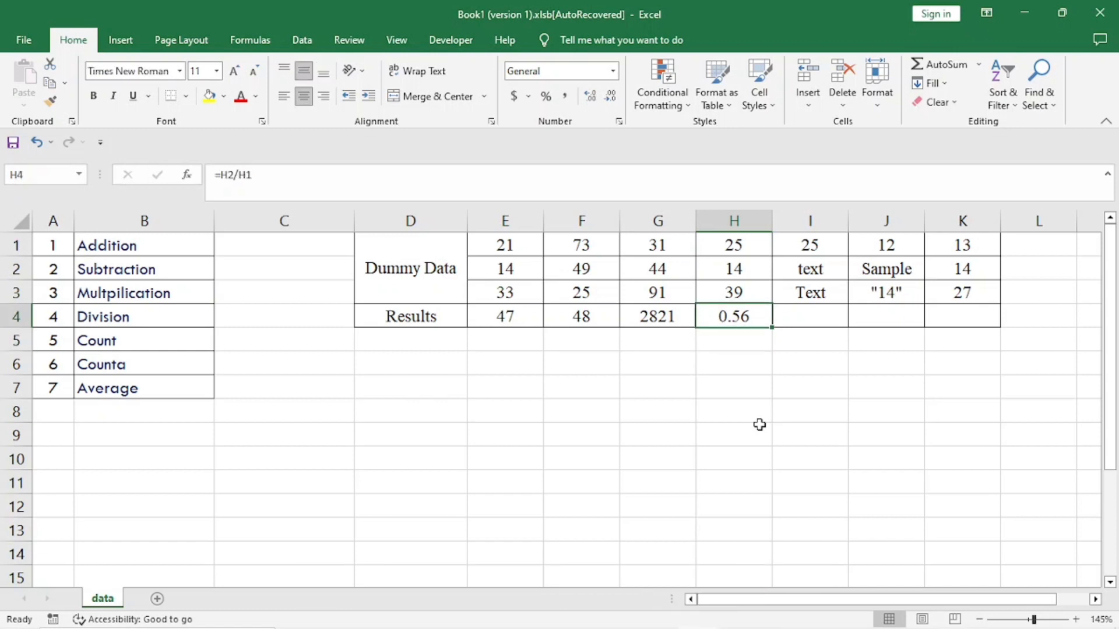
key(Left)
key(Left)
key(Left)
key(Right)
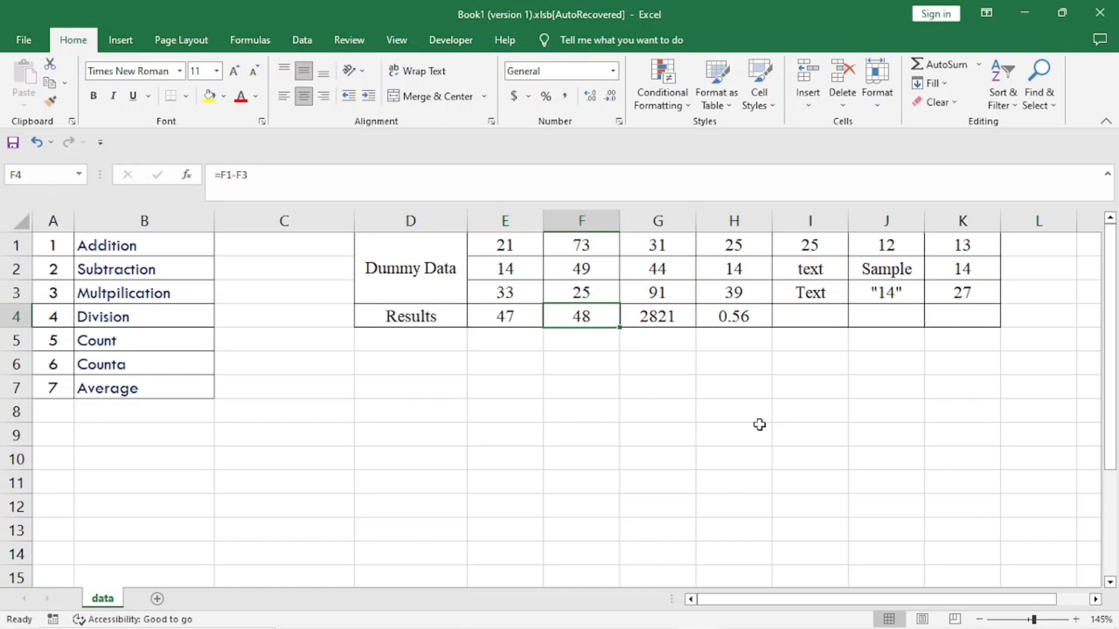
key(Right)
key(Right)
key(Right)
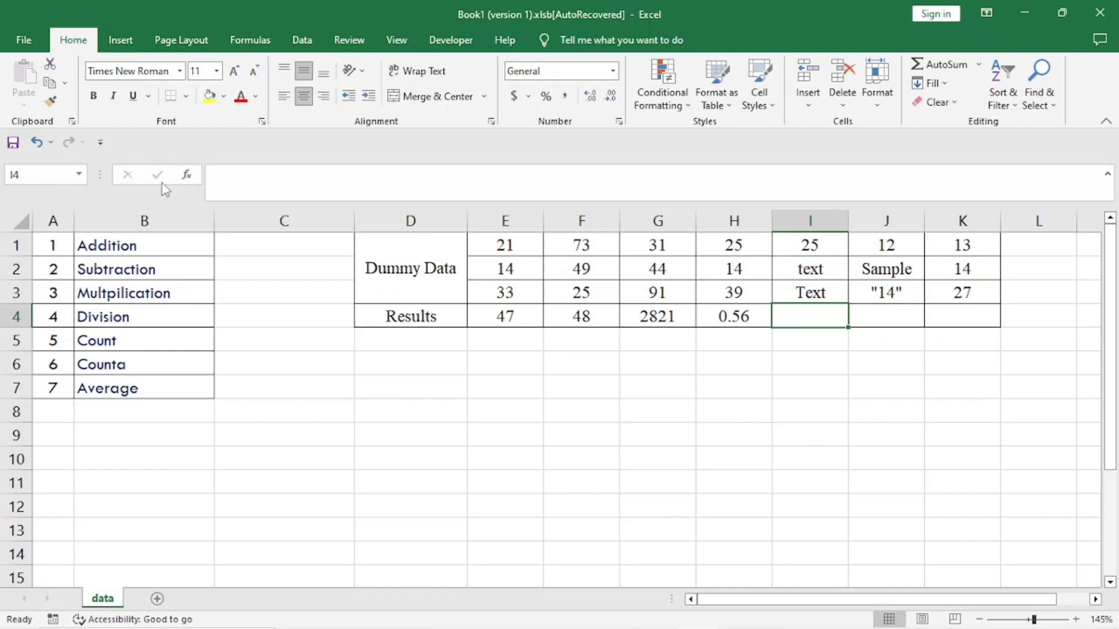
Step: Enlarge the sheet view and check the numbered list of operations in columns A and B against the Results row
ctrl+scroll(162, 332, up, 4)
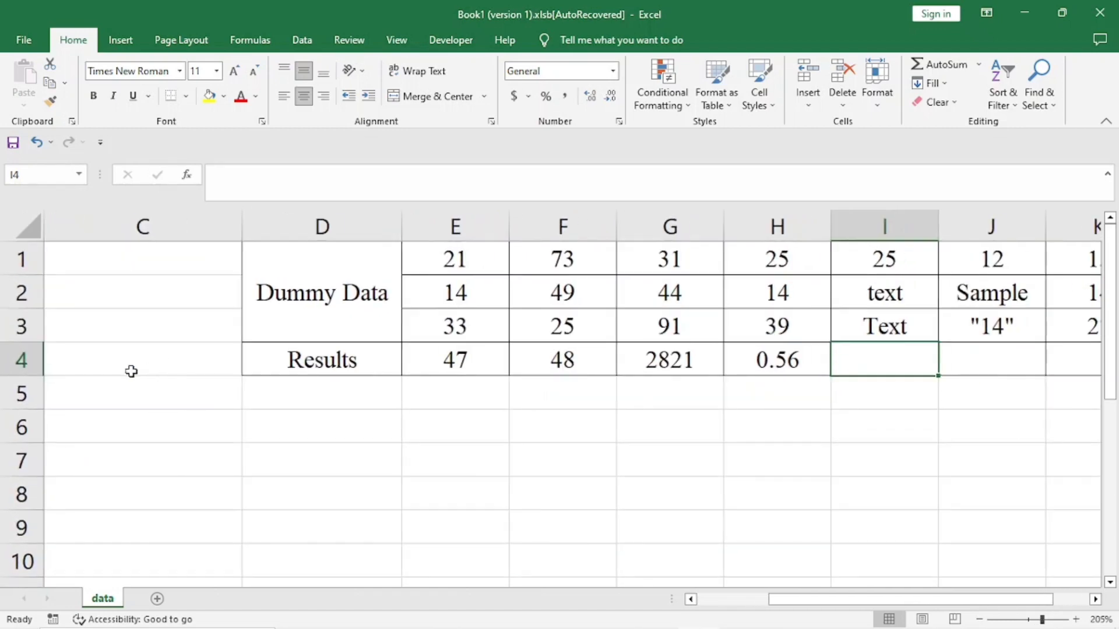
click(131, 372)
key(Left)
key(Left)
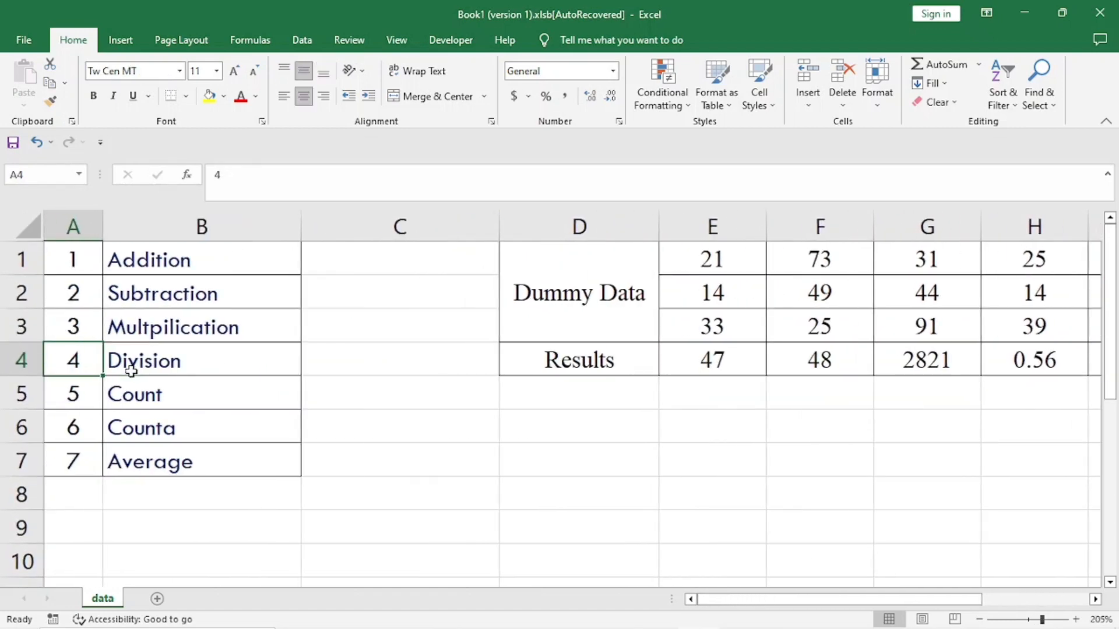
key(Right)
key(Right)
key(Right)
key(Right)
key(Right)
key(Right)
key(Right)
key(Right)
key(Right)
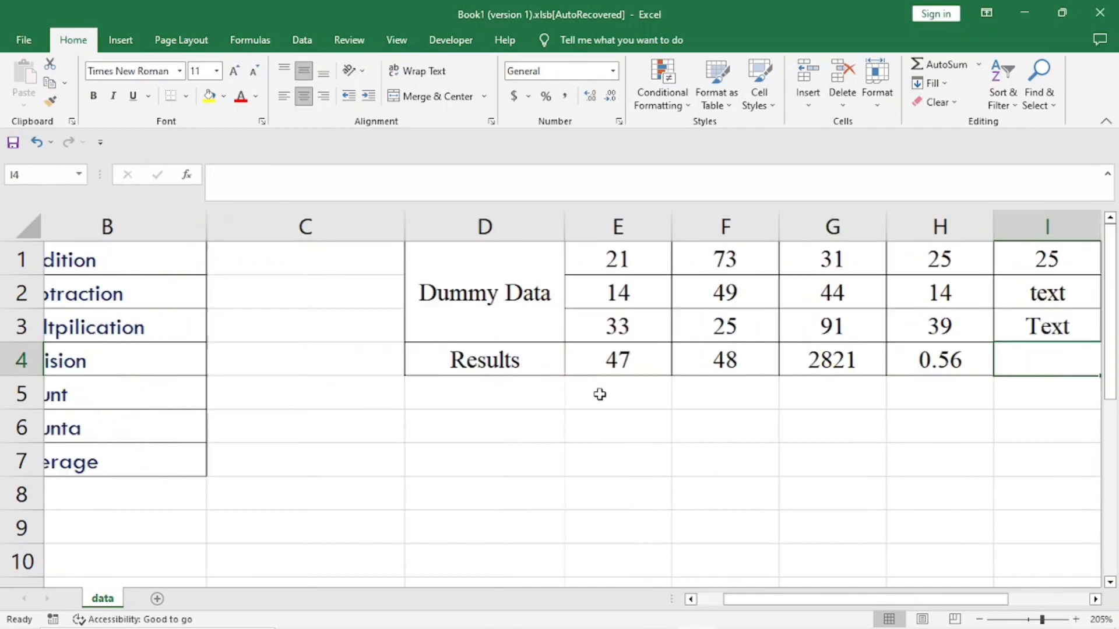
Step: Count the numeric entries in column I by entering =COUNT(I1:I3) in results cell I4
click(870, 369)
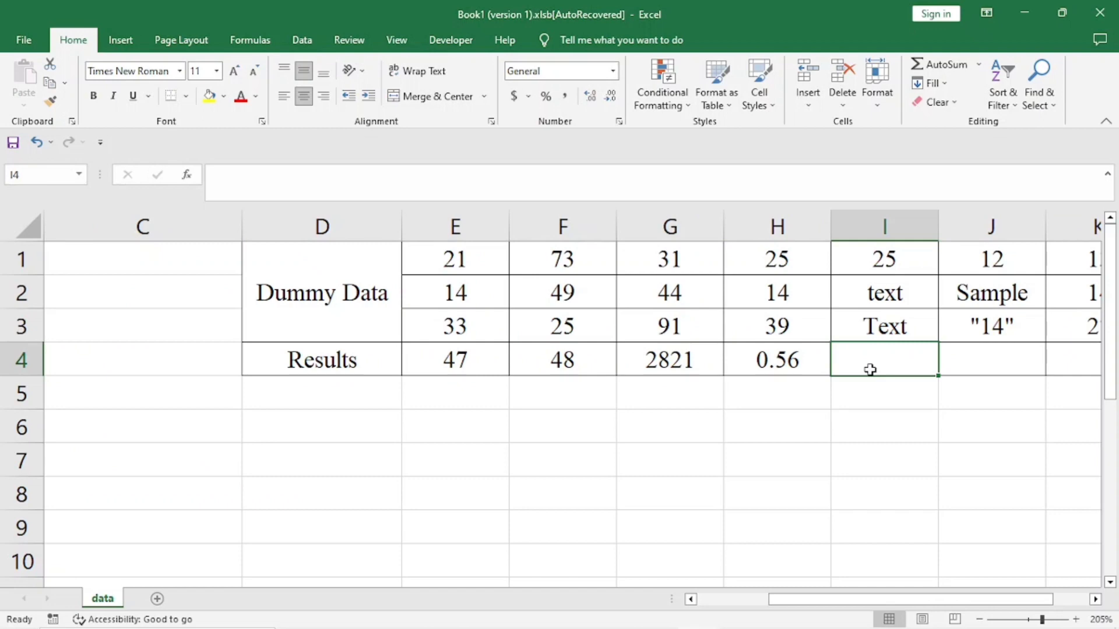
double_click(870, 369)
text(=)
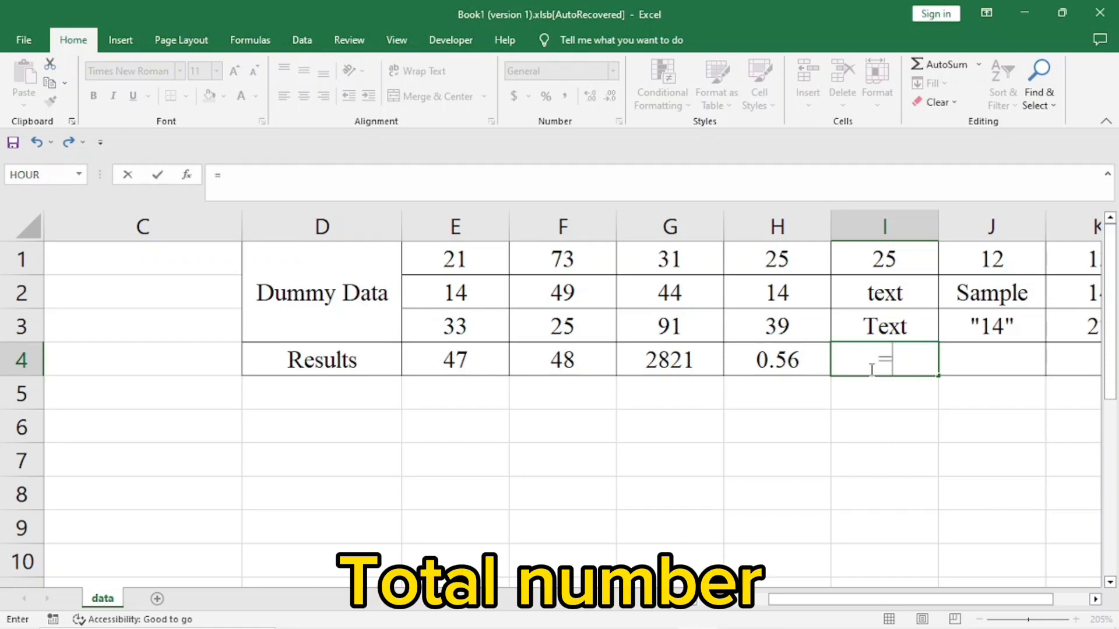
text(count()
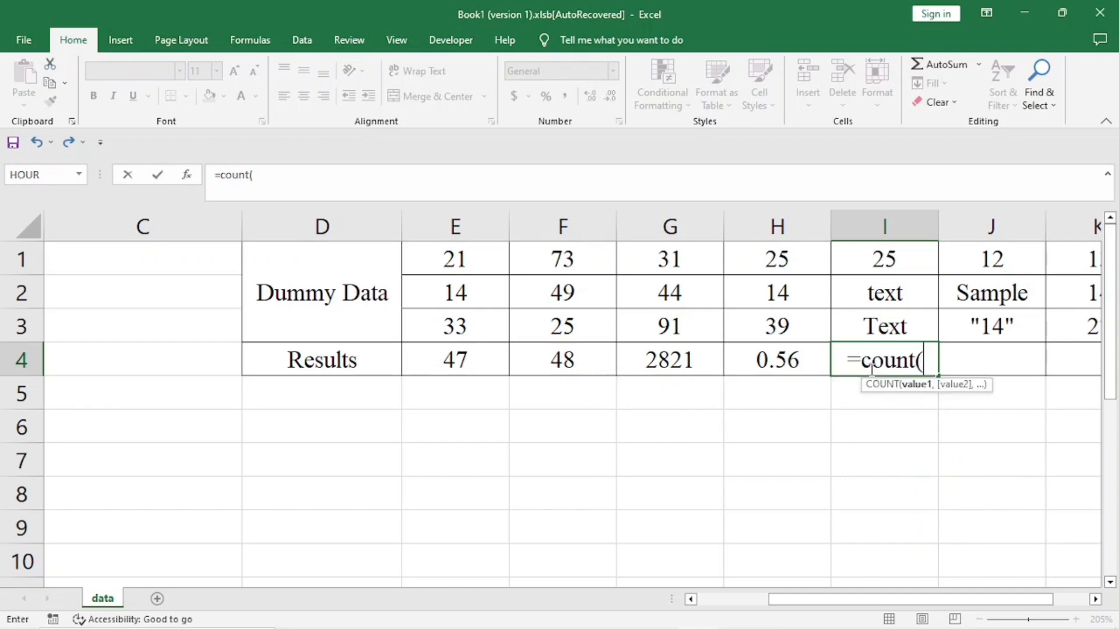
key(Up)
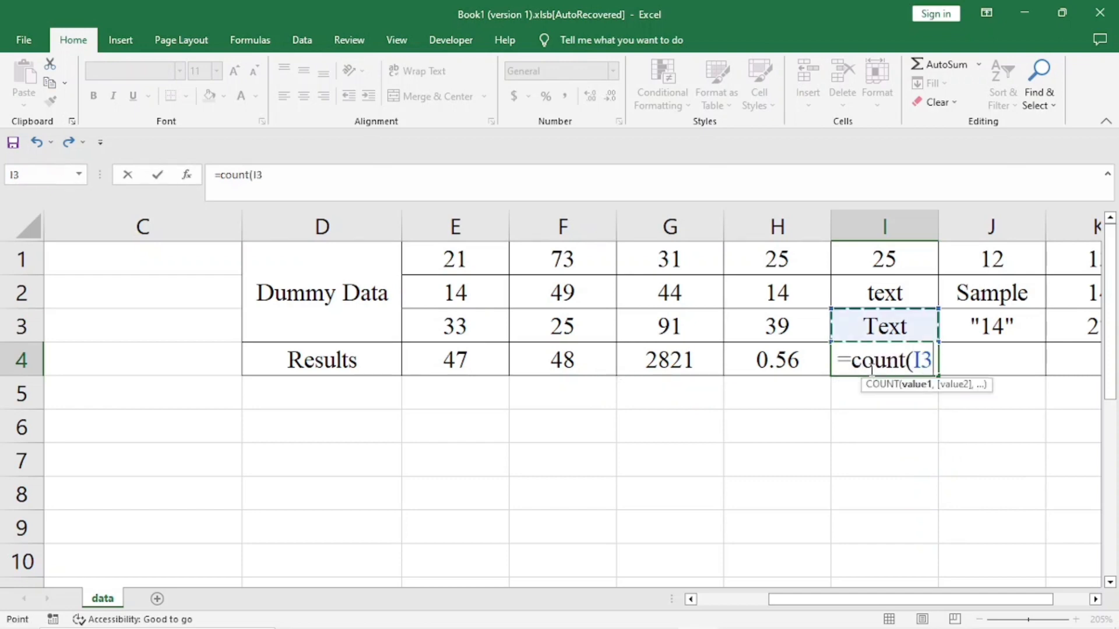
key(shift+Up)
key(shift+Up)
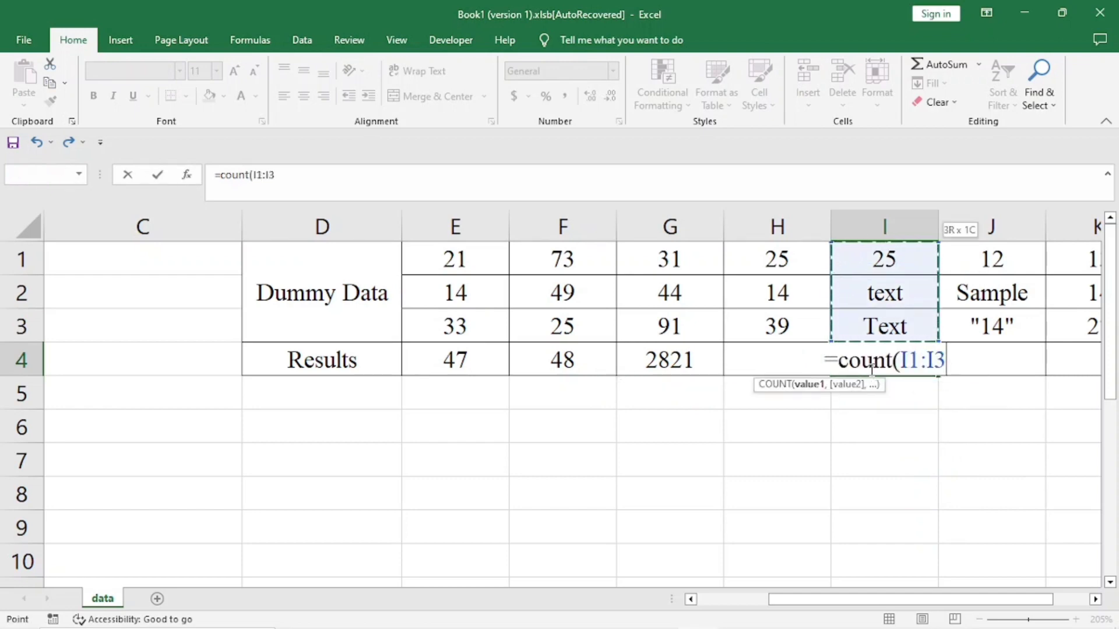
text())
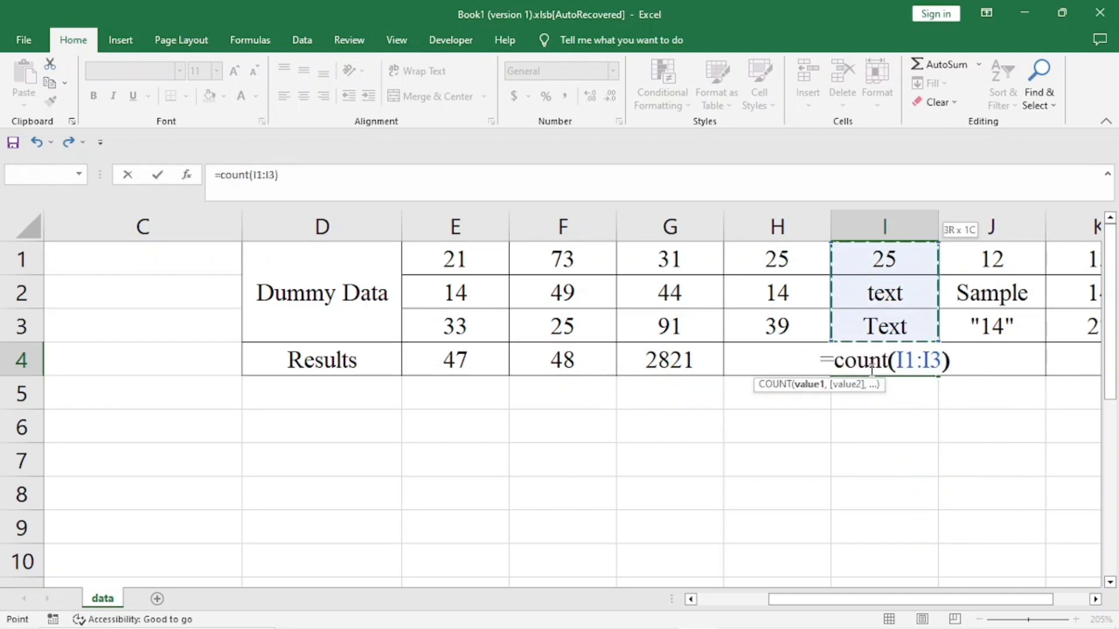
key(Return)
click(870, 370)
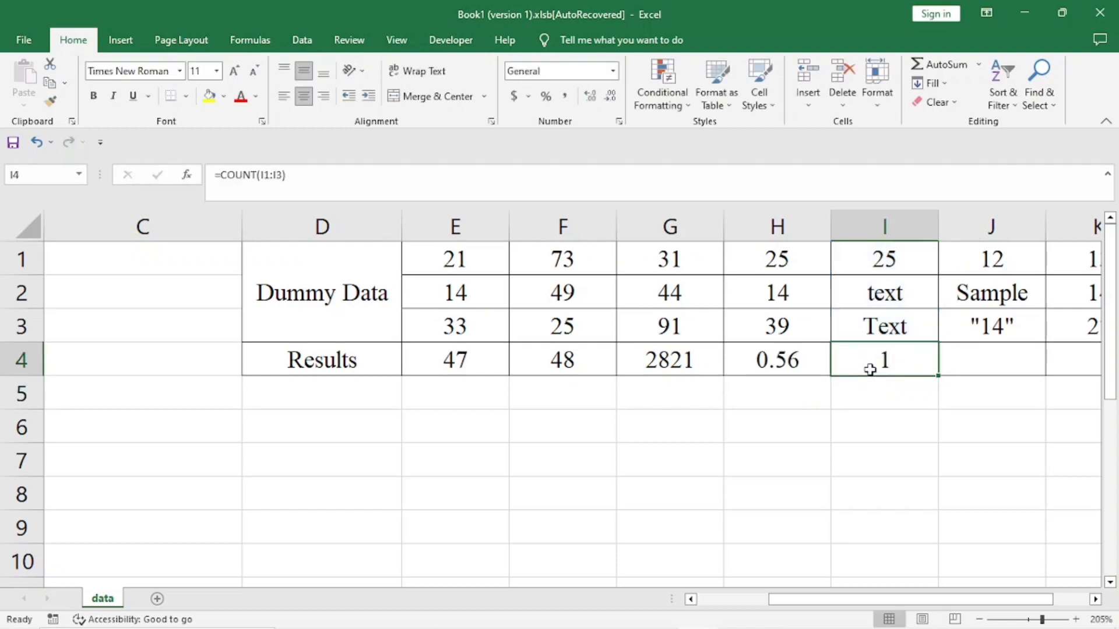
Step: Examine the number and text entries in I1:I3 against the COUNT formula in cell I4
key(Up)
key(Up)
key(Up)
key(shift+Down)
key(shift+Down)
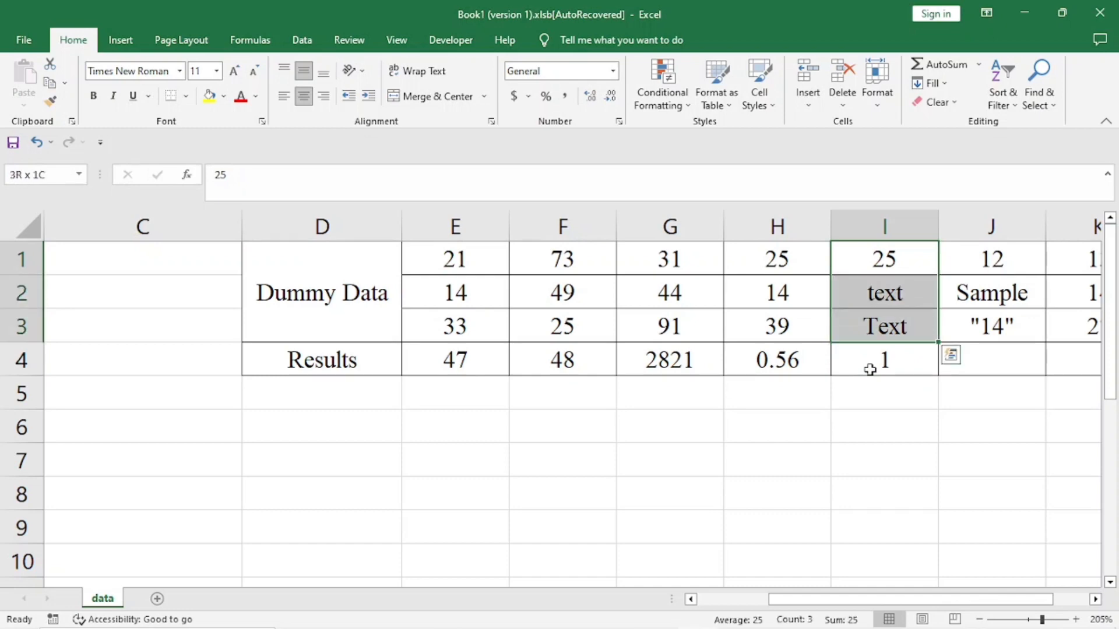
key(Down)
key(Up)
key(shift+Down)
key(shift+Down)
key(Down)
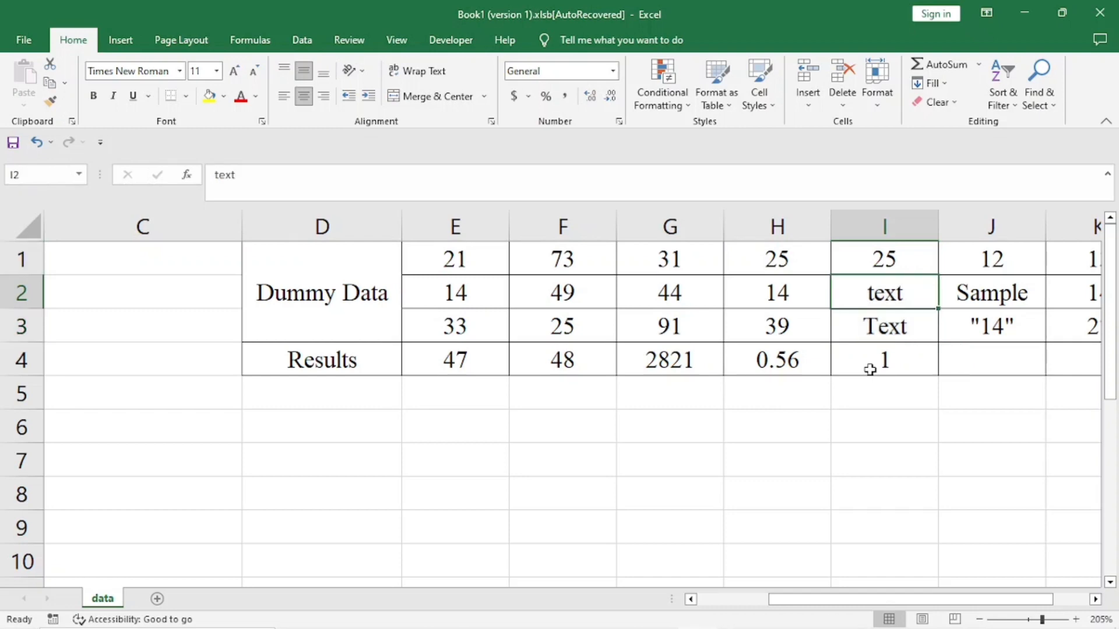
key(Down)
key(Down)
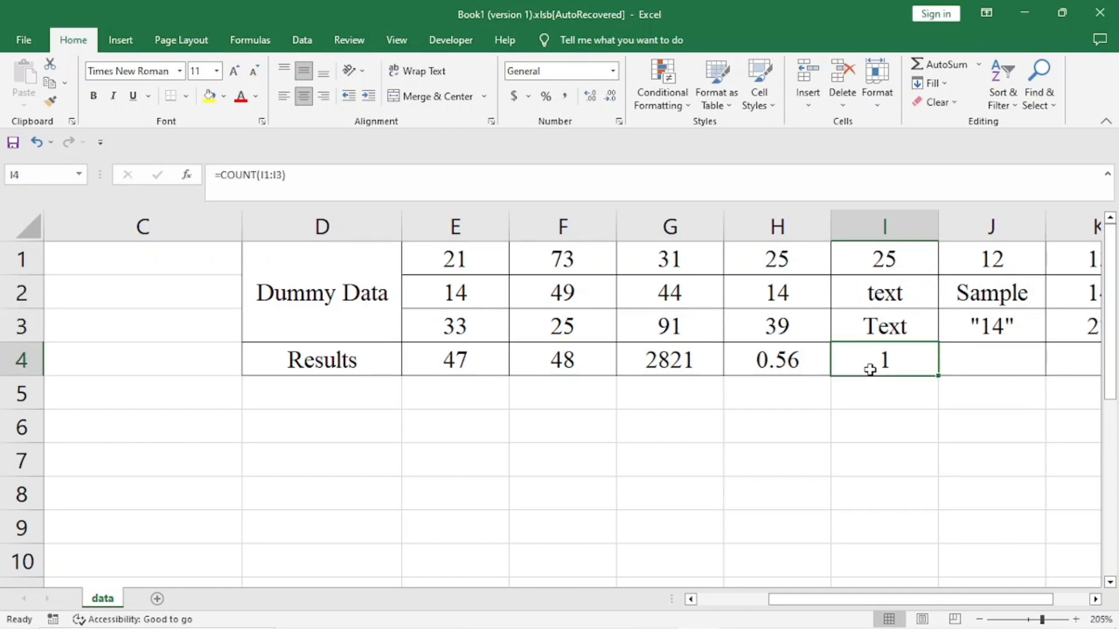
key(Up)
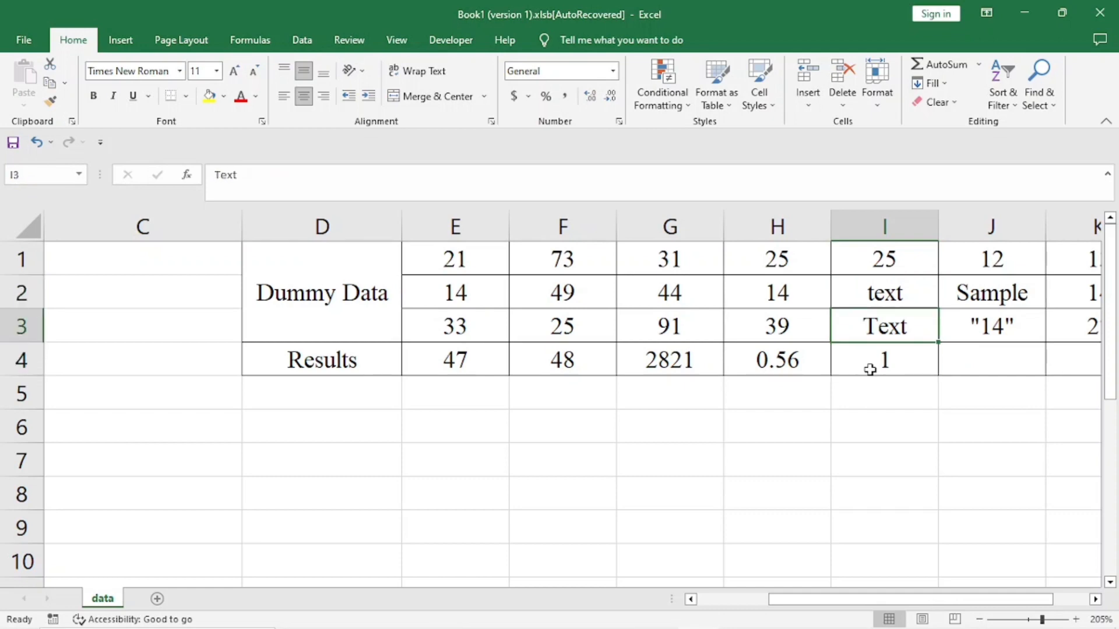
key(Up)
key(Up)
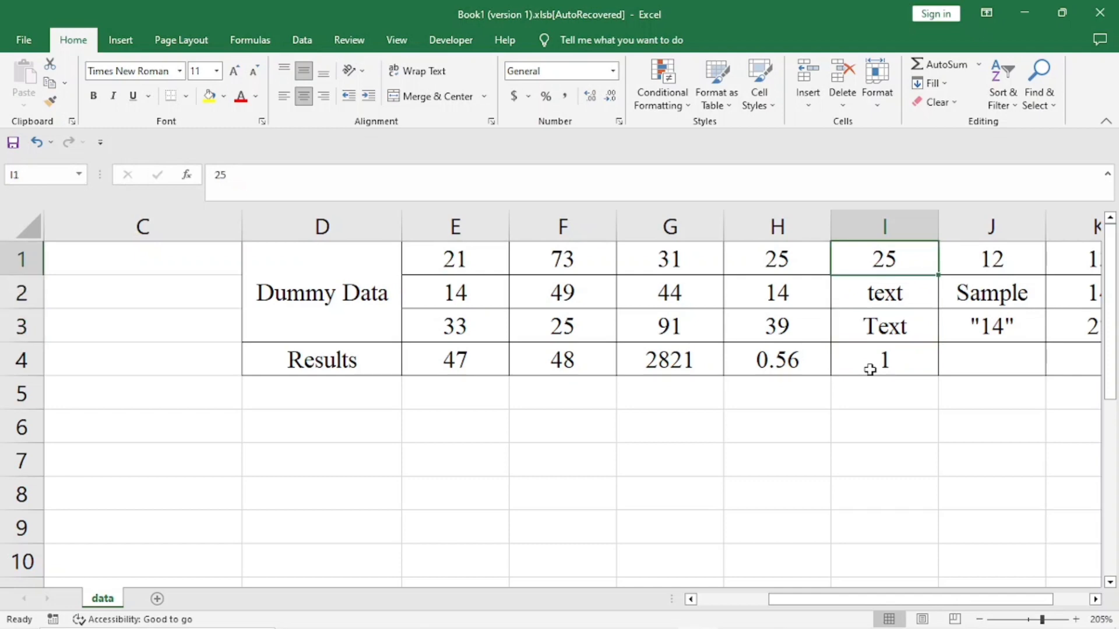
Step: Replace the text in cell I2 with the number 45 and check the COUNT result in I4
key(Down)
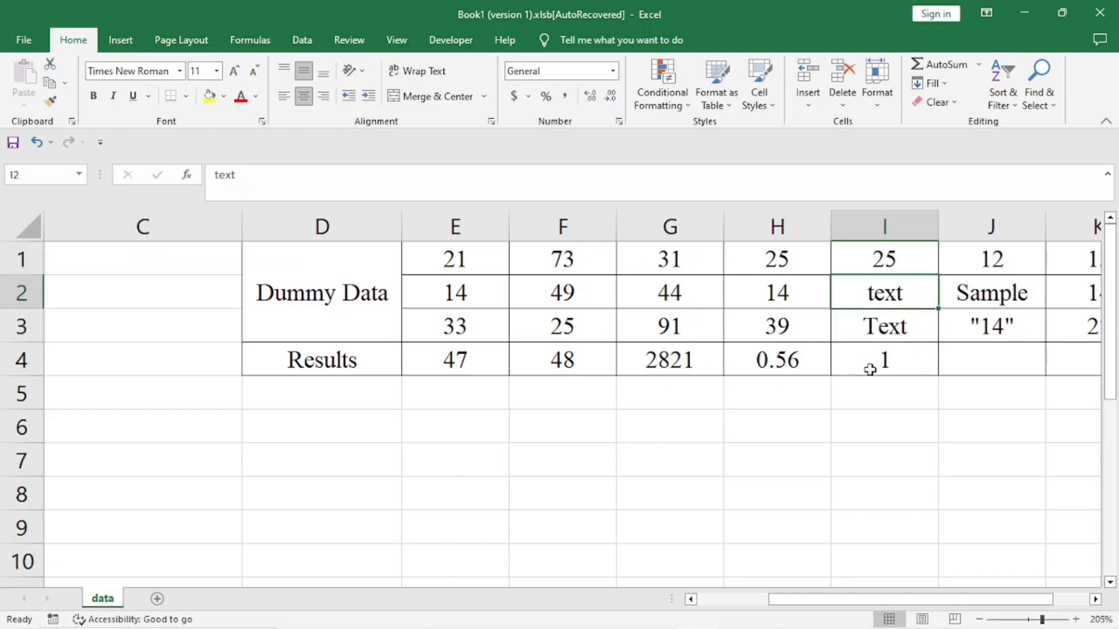
text(45)
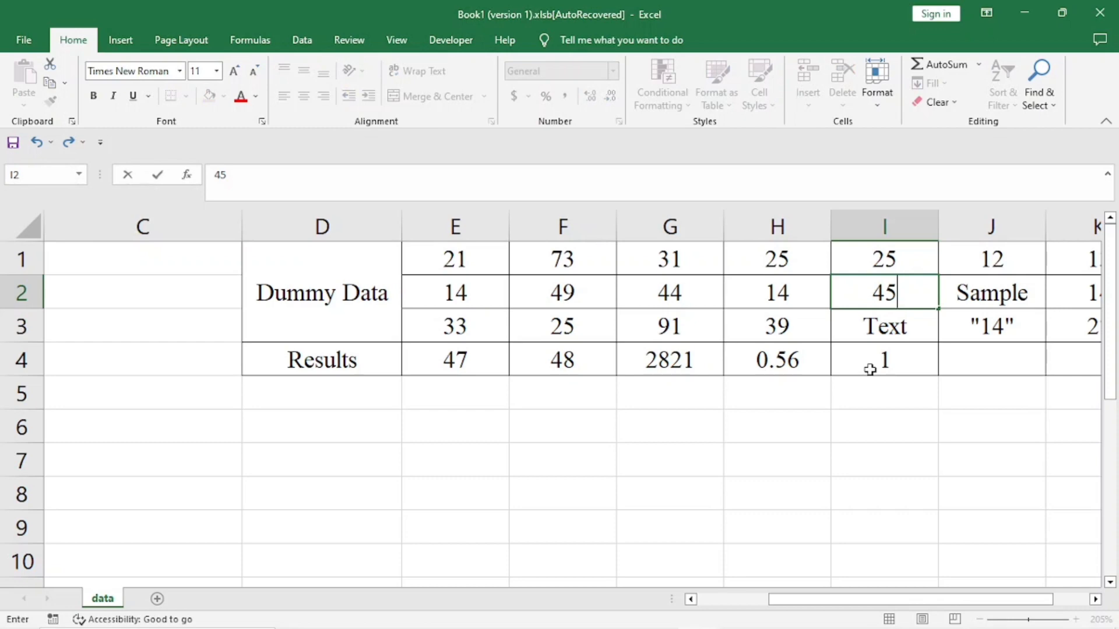
key(Return)
key(Down)
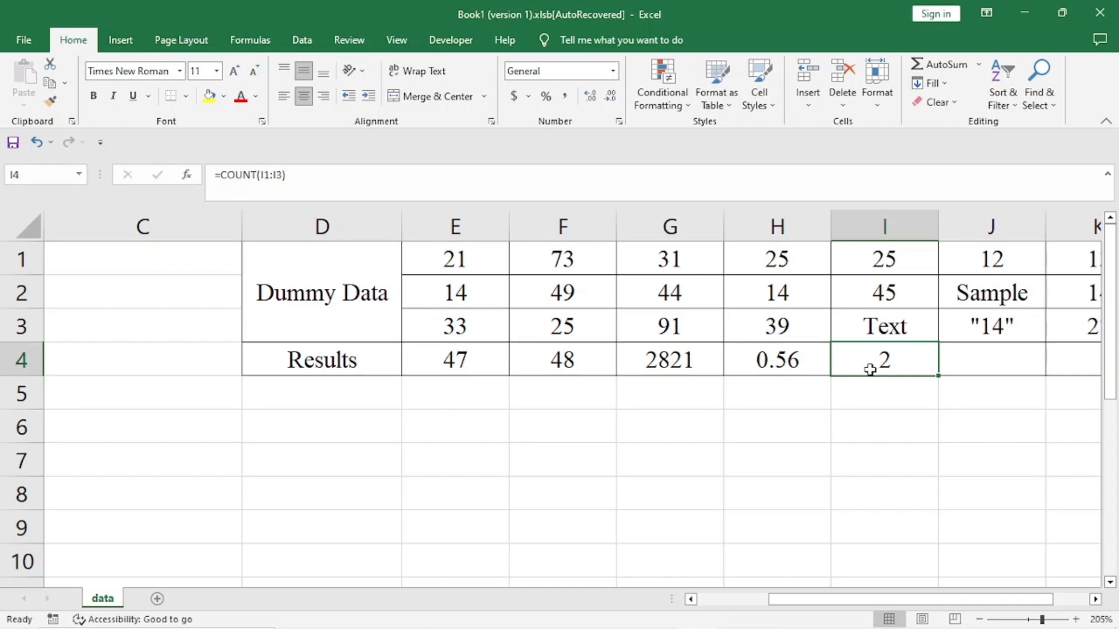
Step: Count the non-empty entries in column J by entering =COUNTA(J1:J3) in results cell J4
key(Up)
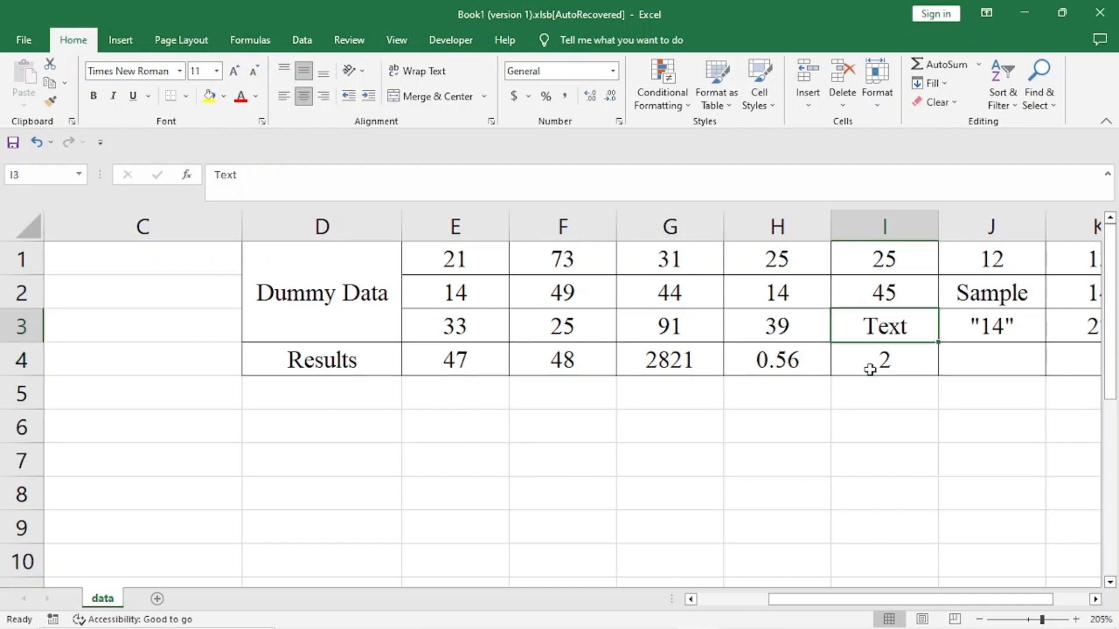
key(Down)
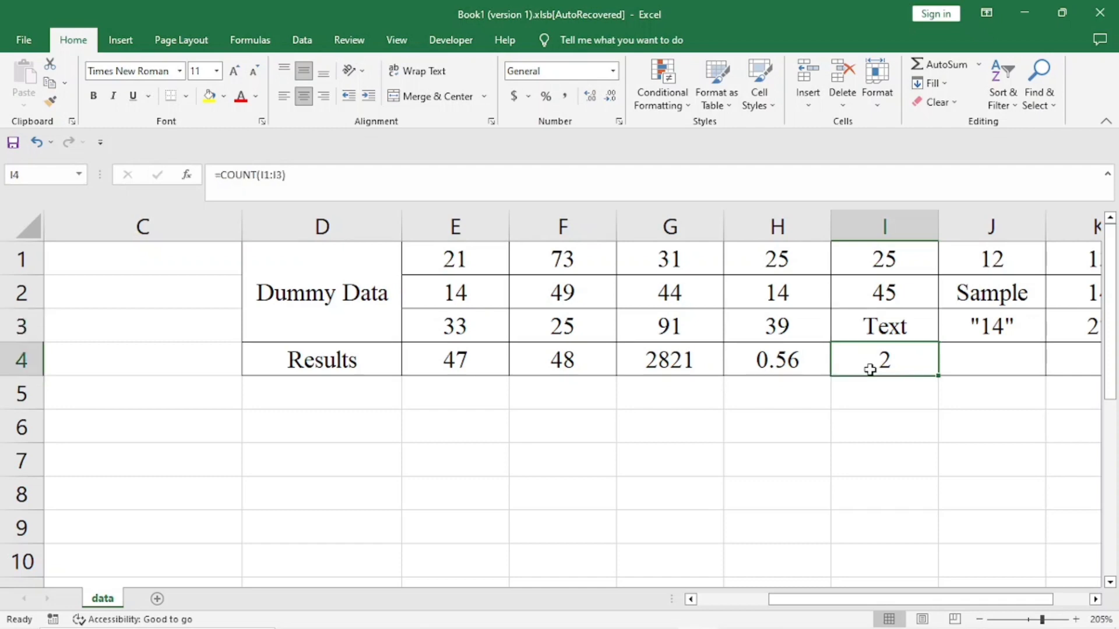
key(Right)
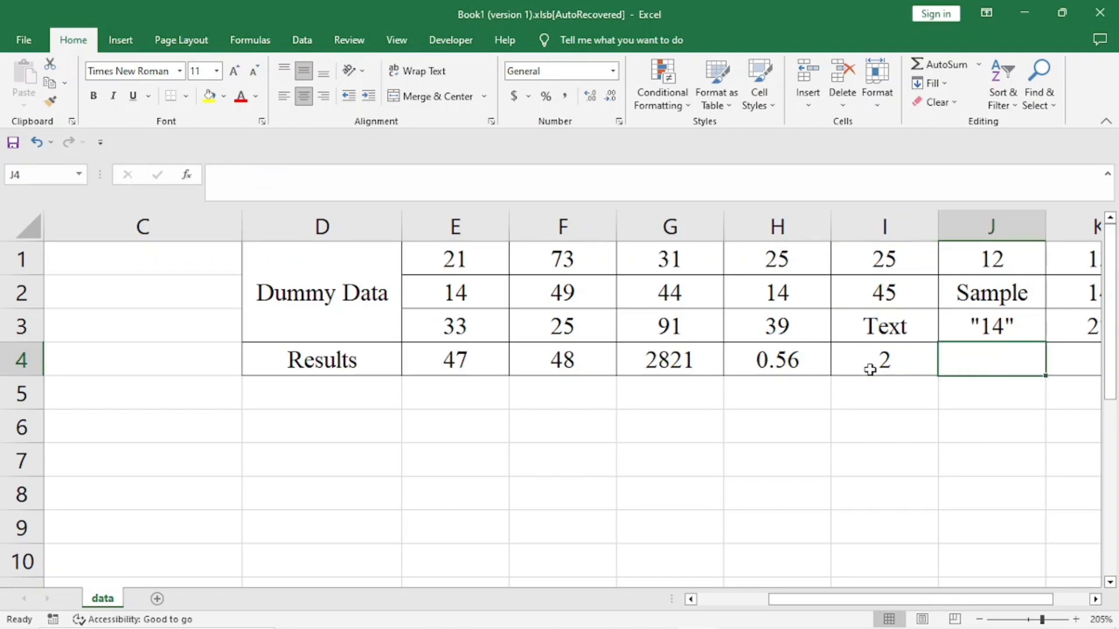
text(=con)
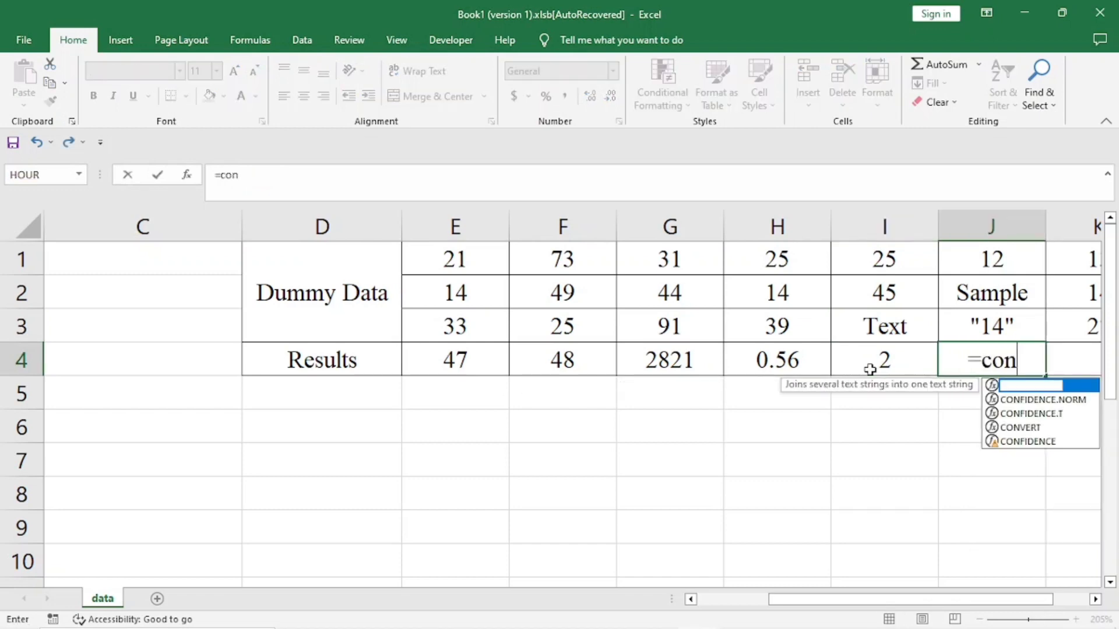
key(BackSpace)
text(unta)
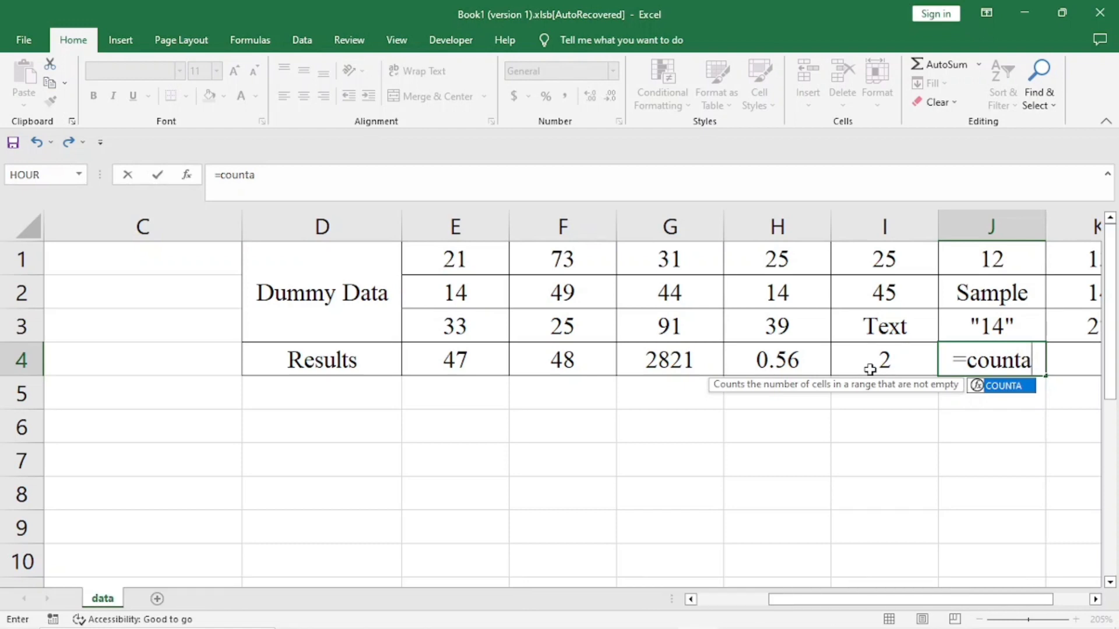
text(()
key(Up)
key(shift+Up)
key(shift+Up)
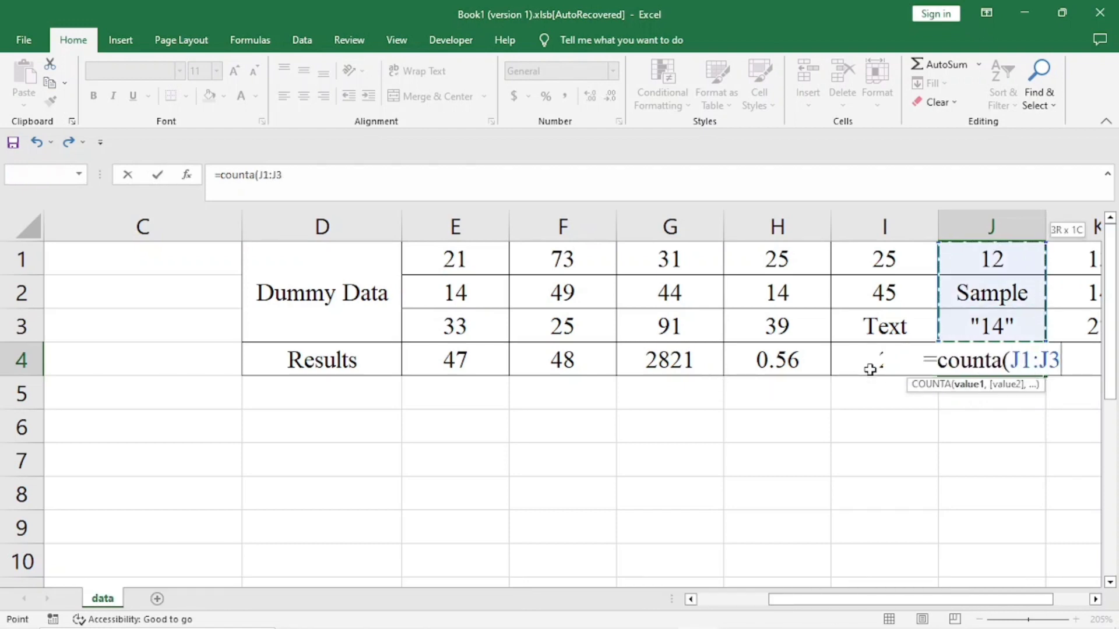
key(ctrl+Return)
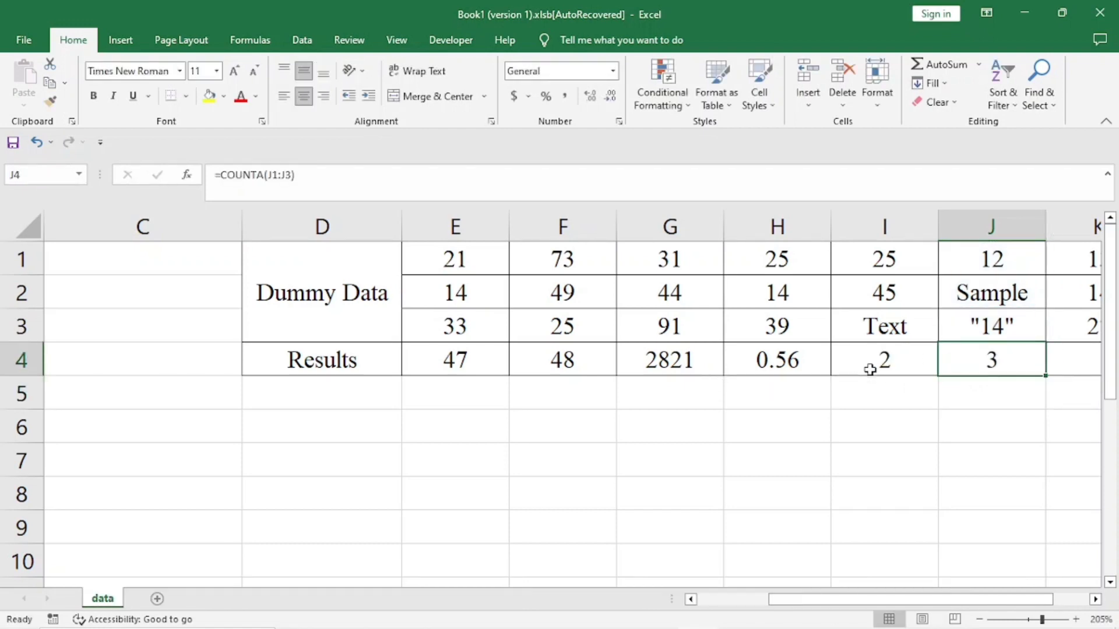
Step: Examine the entries in range J1:J3 that the COUNTA formula in J4 counts
key(Up)
key(Up)
key(Up)
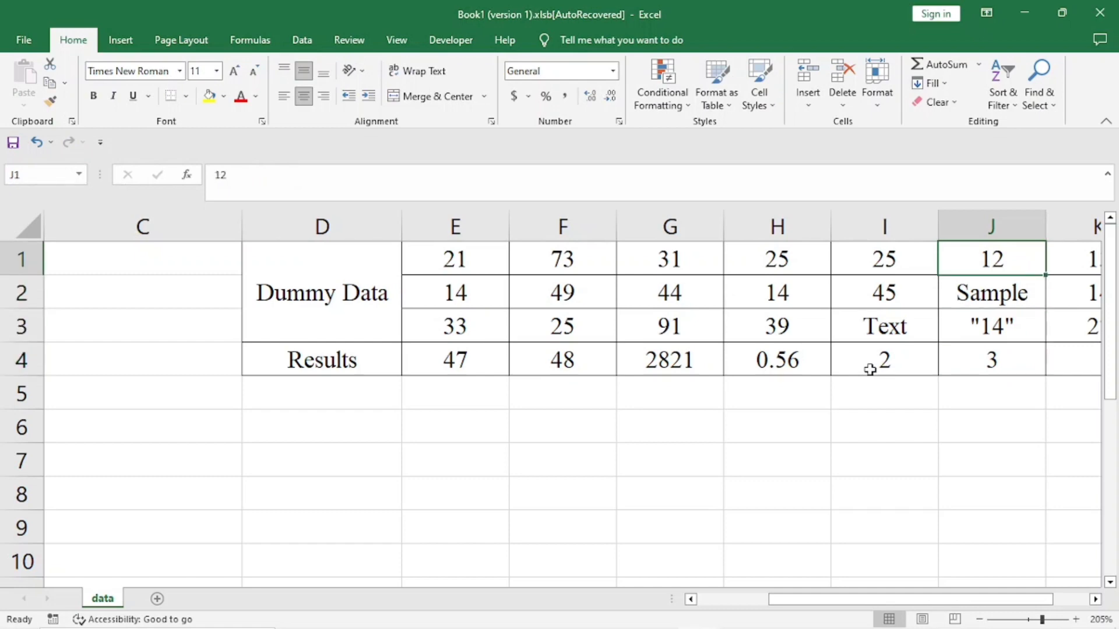
key(shift+Down)
key(shift+Down)
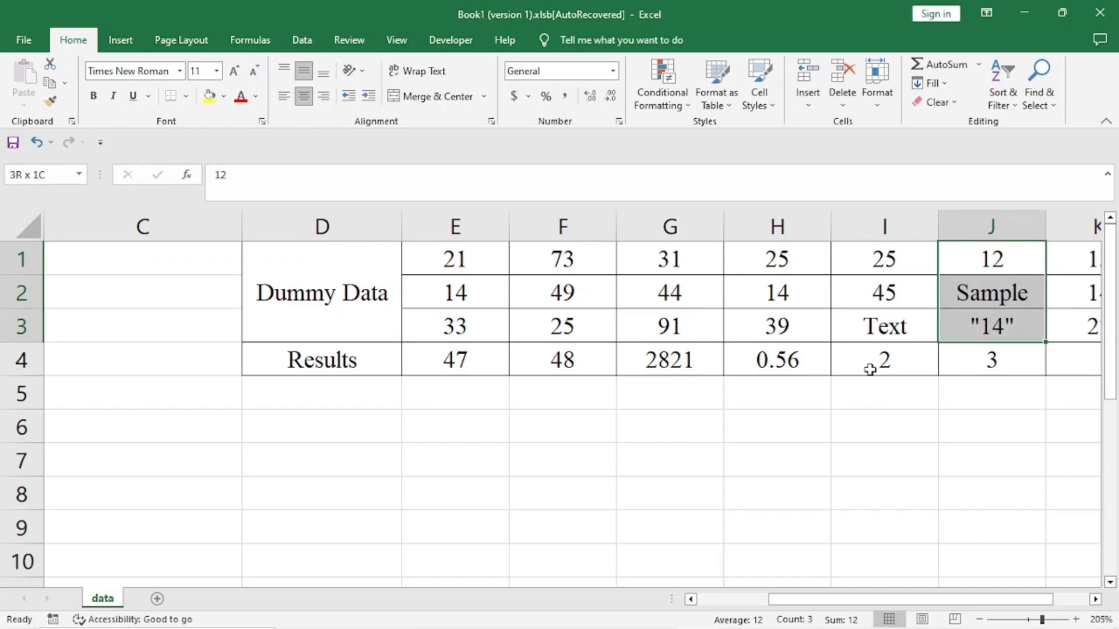
key(Up)
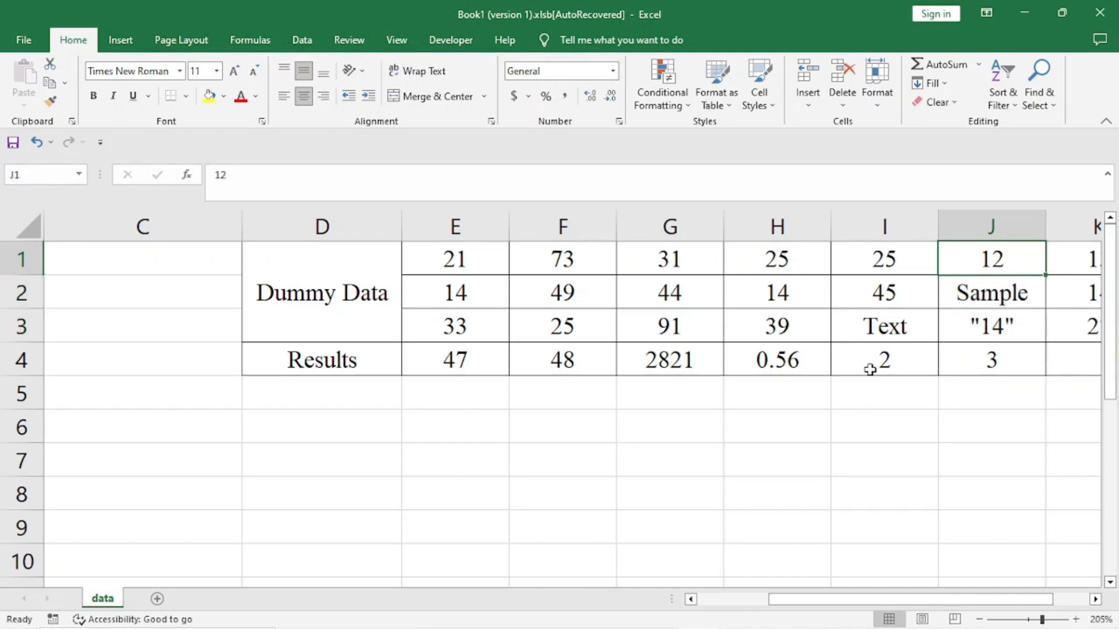
Step: Clear the number from cell J1, check the COUNTA result in J4, and enter a person's name in J1 instead
key(Delete)
key(Down)
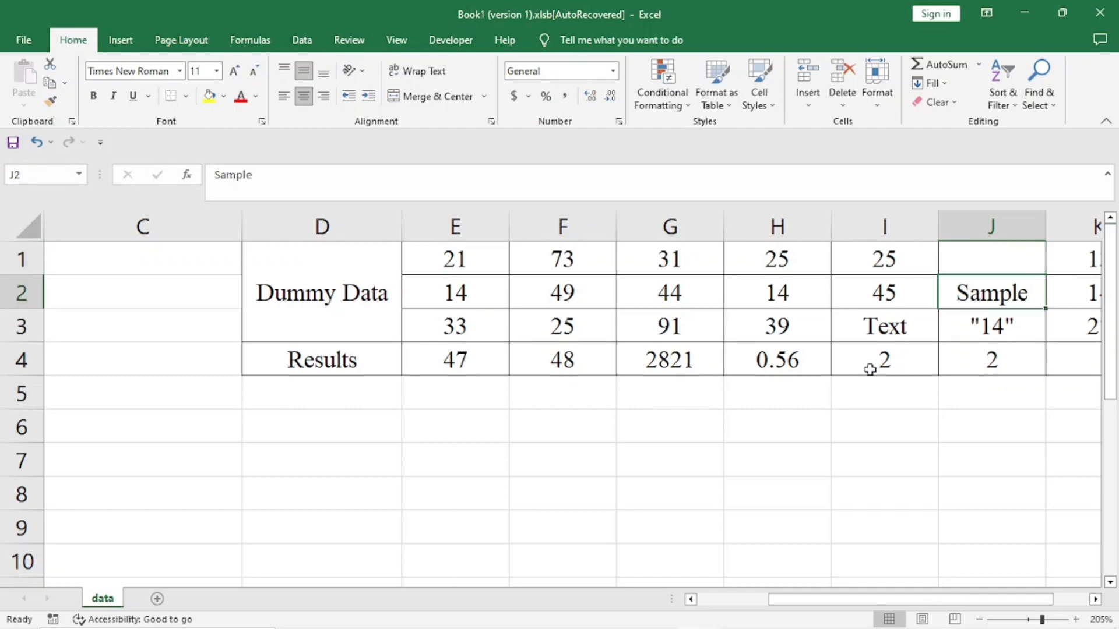
key(Up)
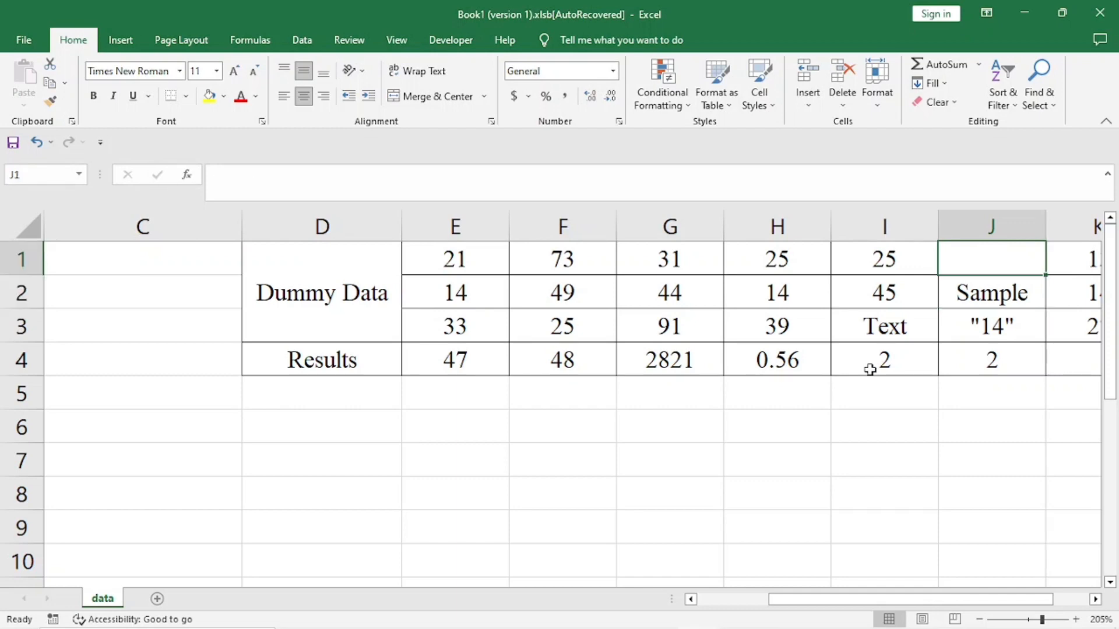
key(Down)
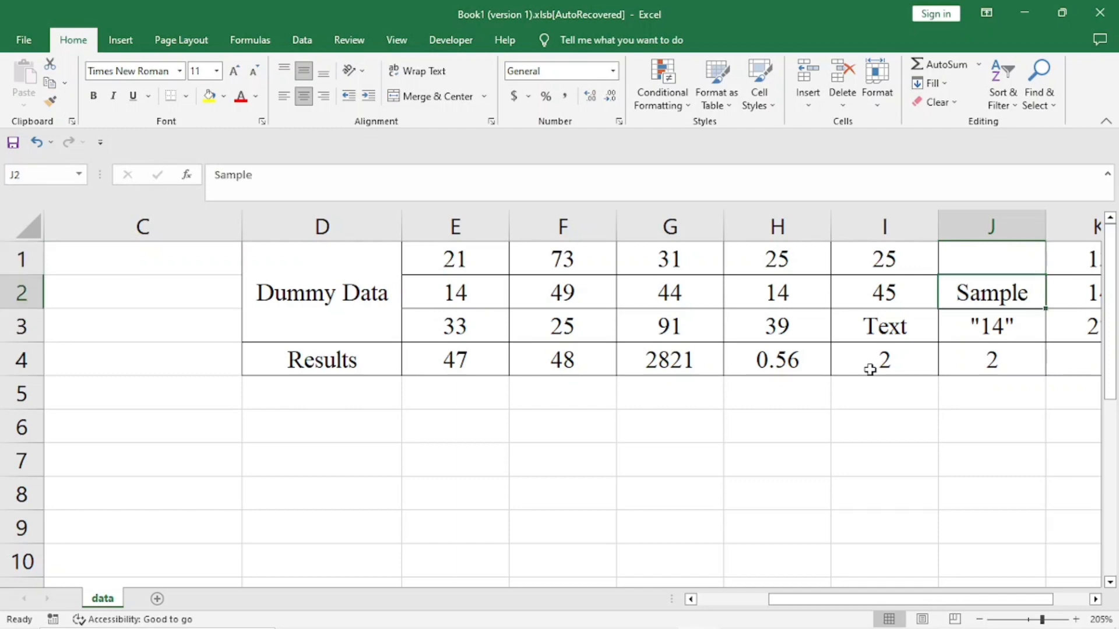
key(shift+Down)
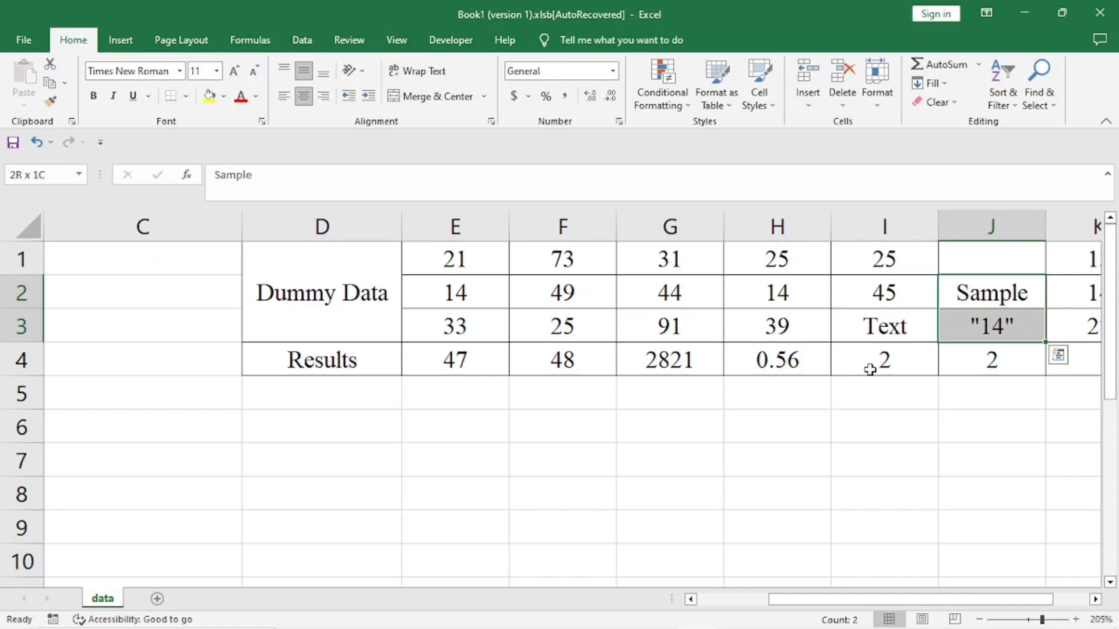
key(Down)
key(Down)
key(Up)
key(Up)
key(Up)
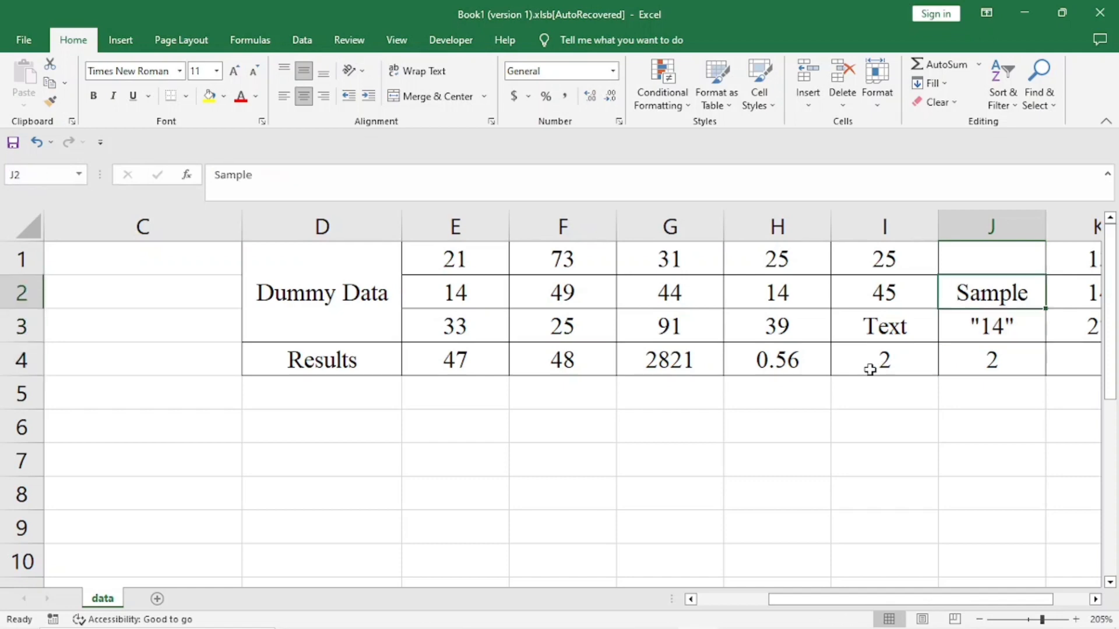
text(karim)
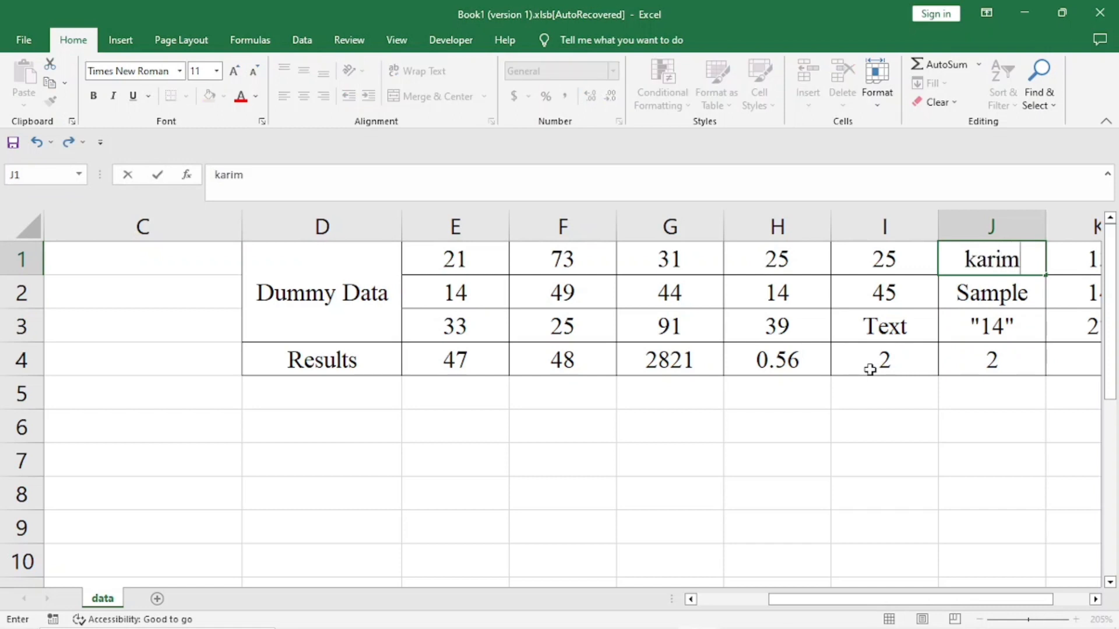
key(Return)
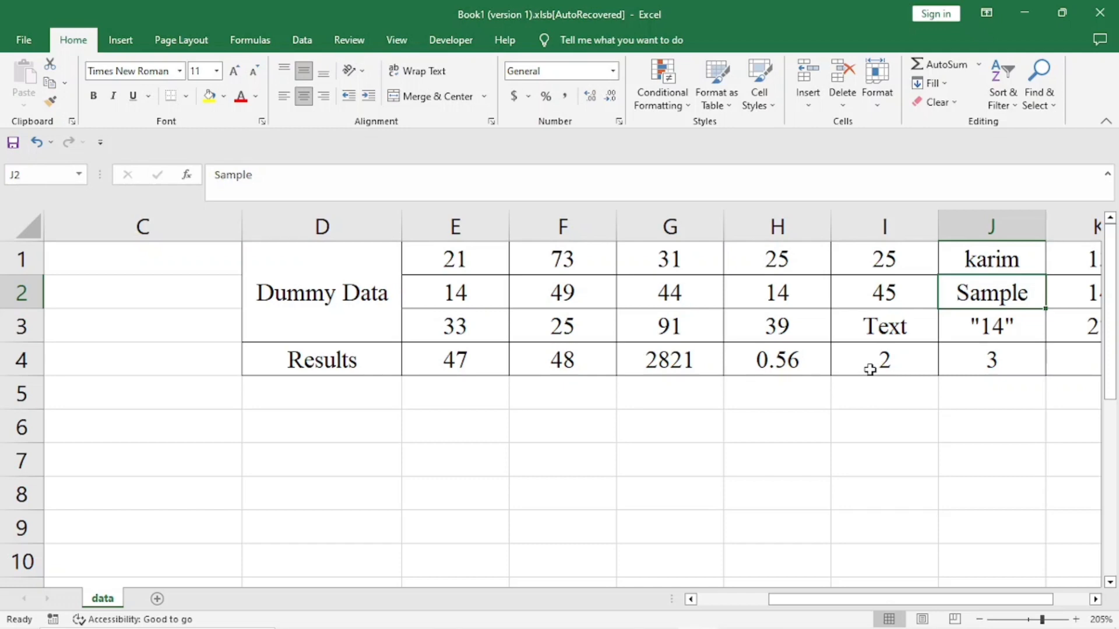
Step: Clear the quoted number from cell J3 and enter the word "text" in its place
key(Down)
key(Delete)
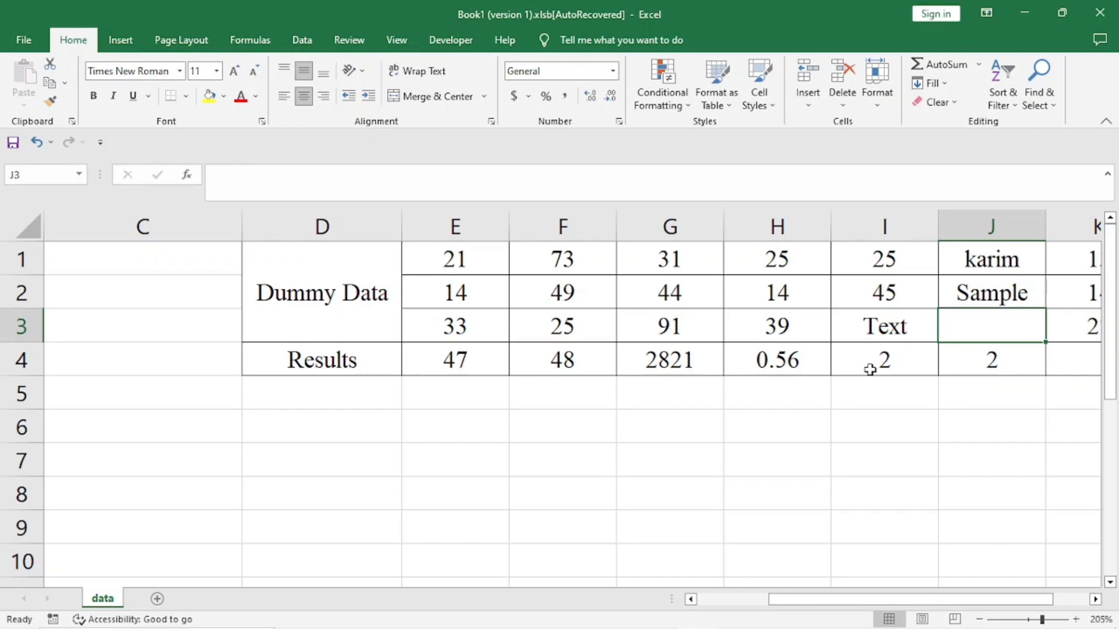
text(text)
key(Return)
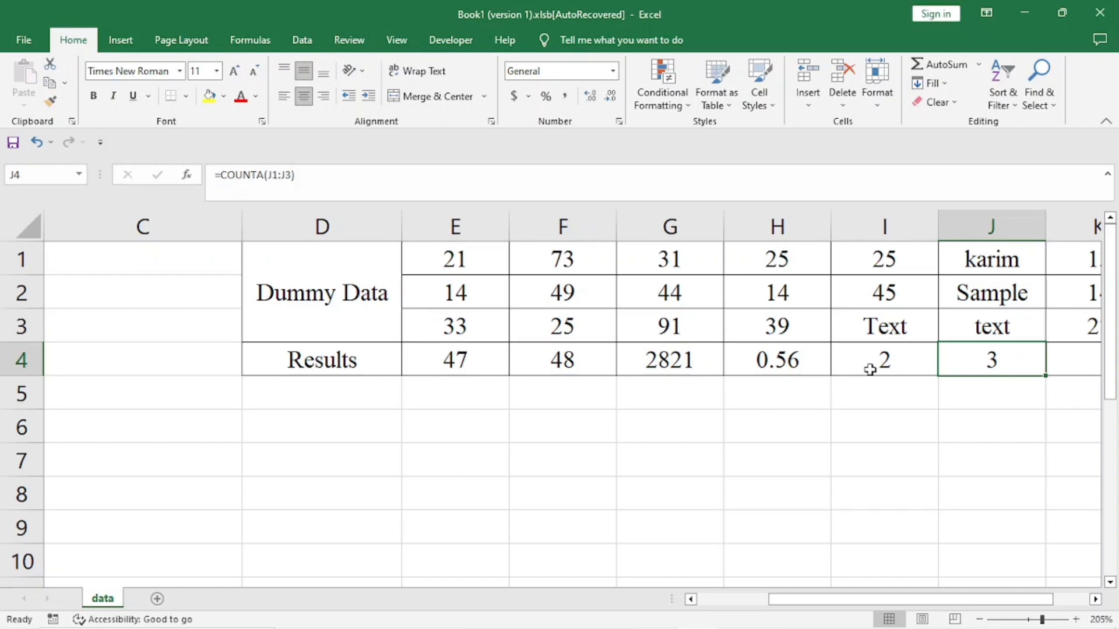
Step: Average the numbers in column K by entering =AVERAGE(K1:K3) in results cell K4
key(Right)
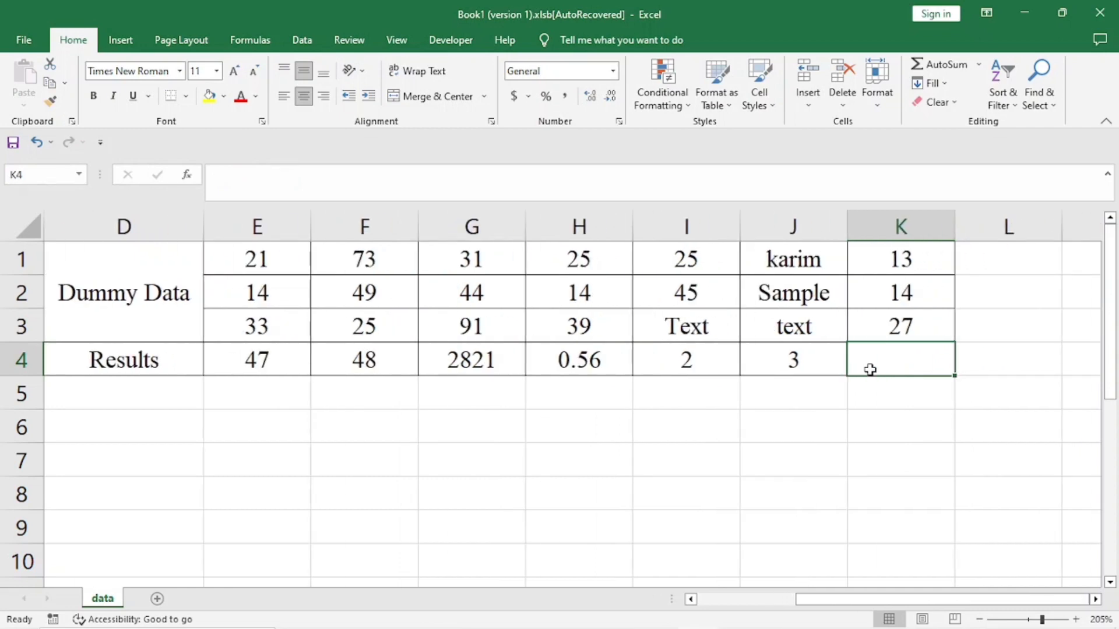
text(=average()
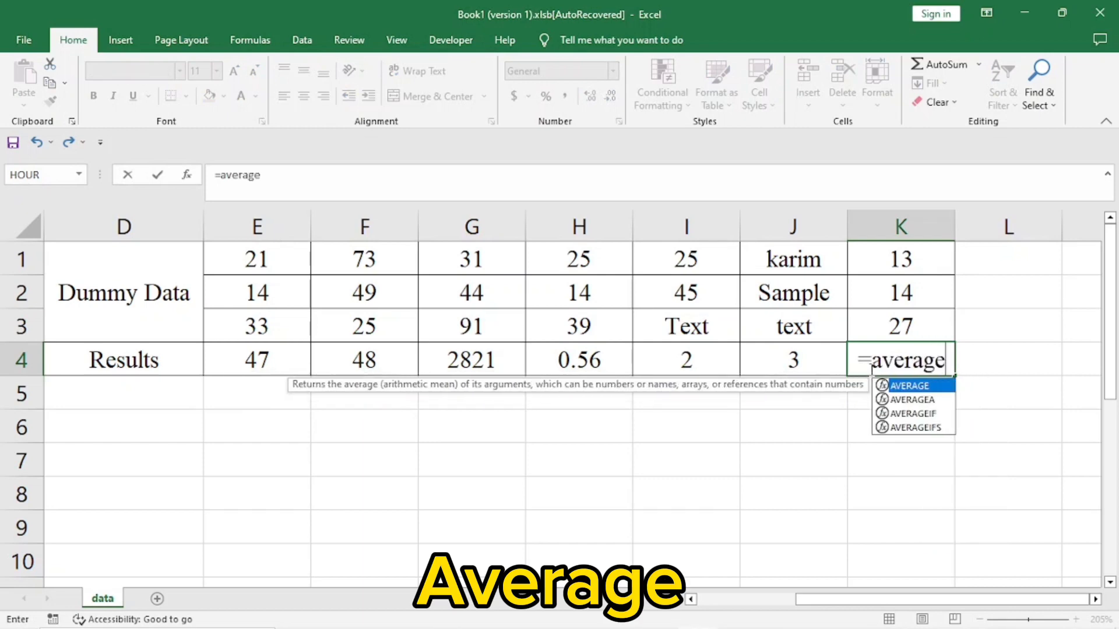
key(Up)
key(shift+Up)
key(shift+Up)
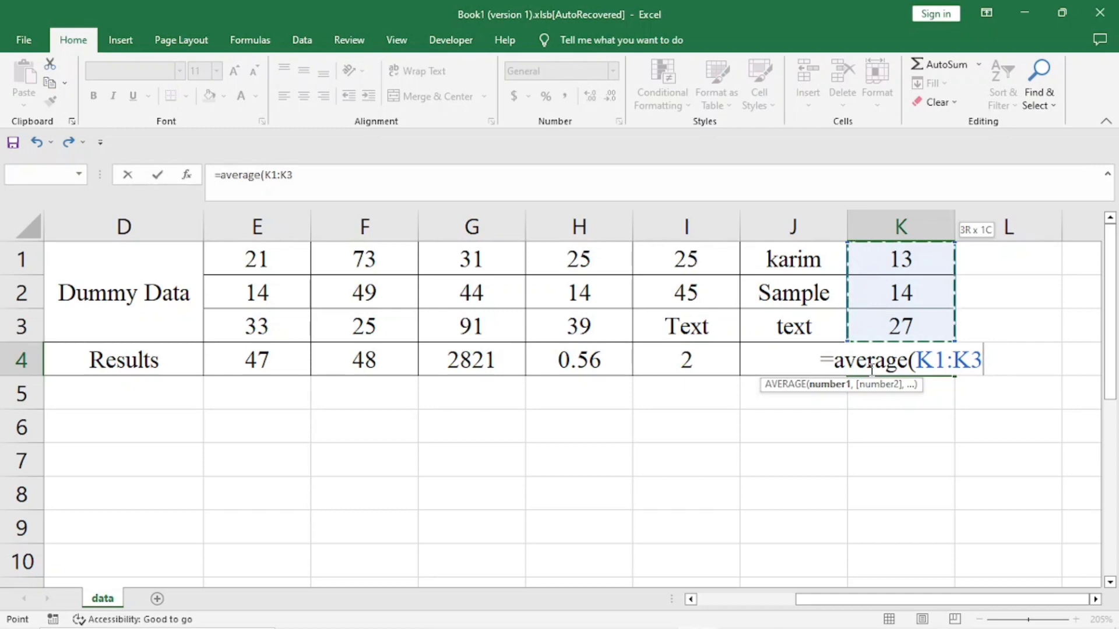
text())
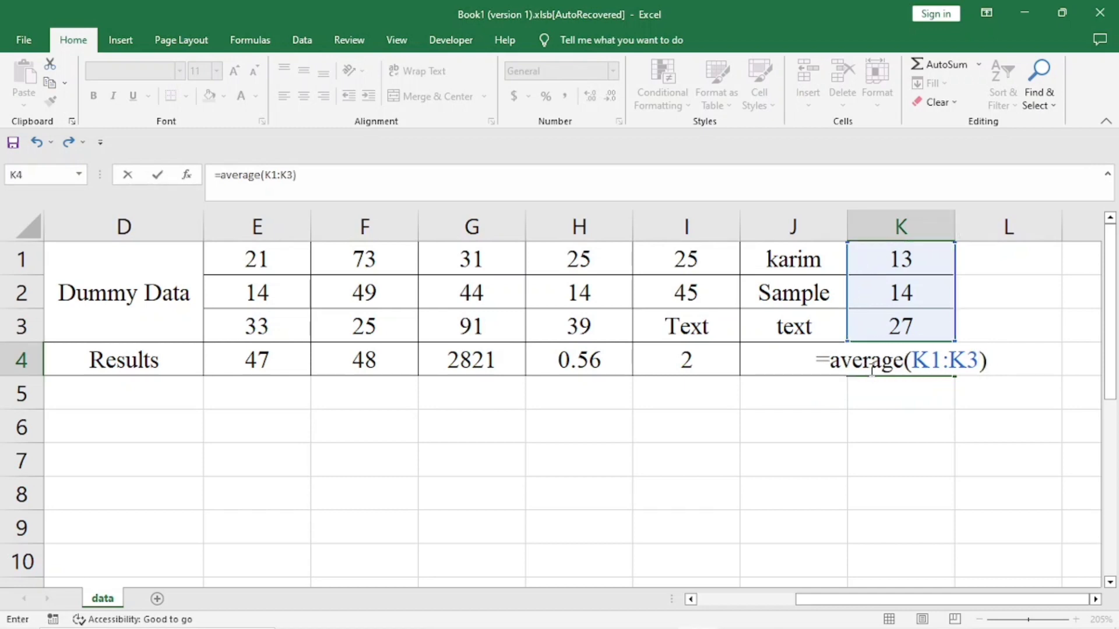
key(Return)
click(870, 370)
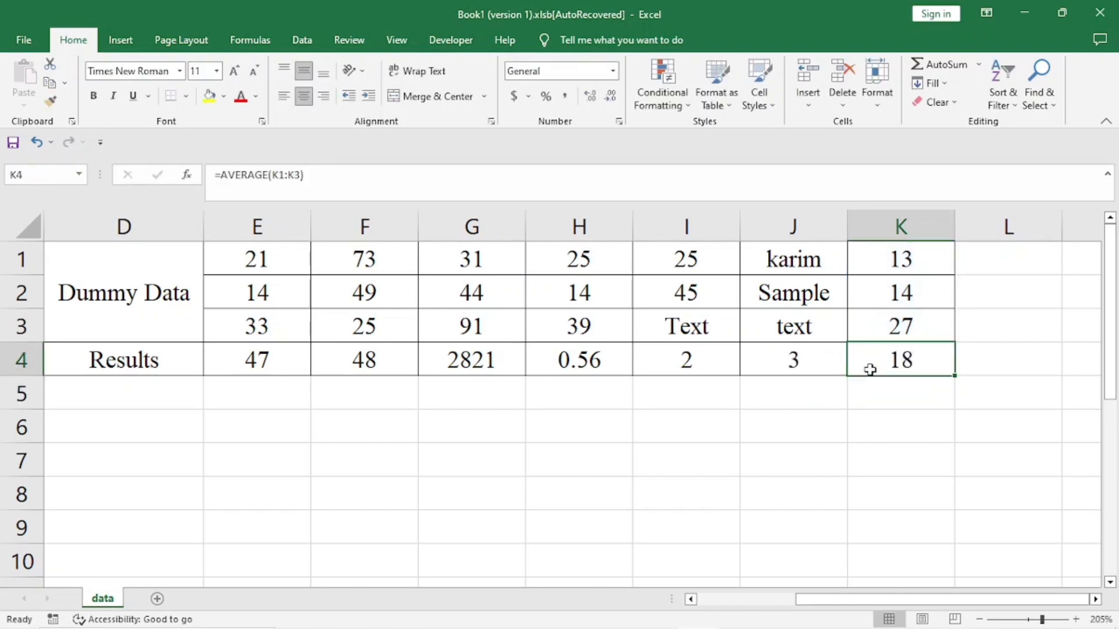
Step: Select range K1:K3 to compare its average with the result in cell K4
key(Up)
key(shift+Up)
key(shift+Up)
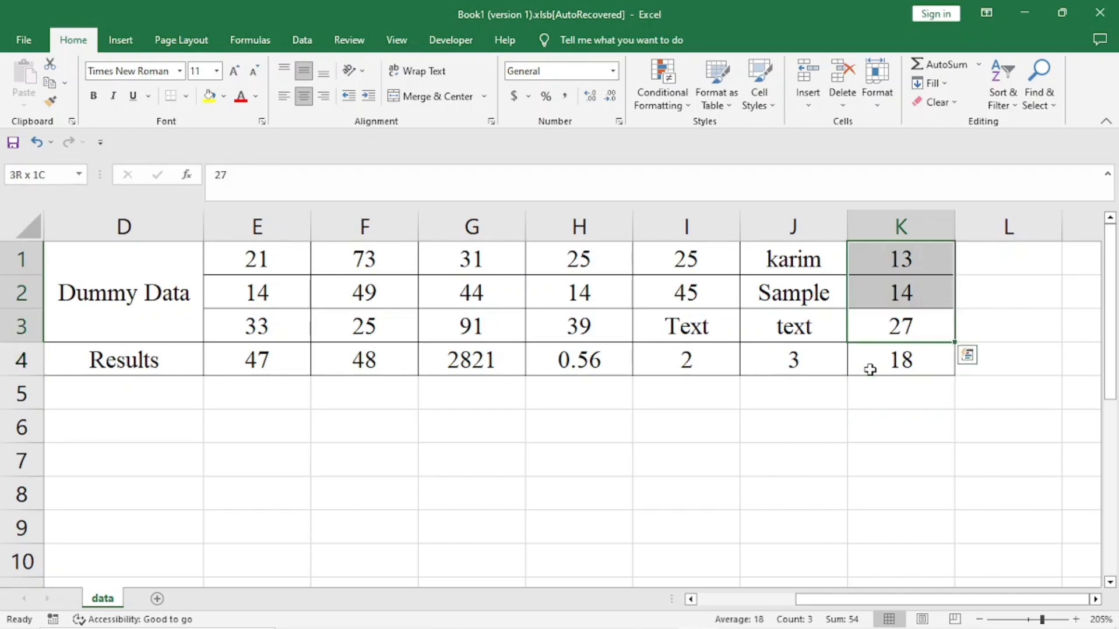
key(Down)
key(Down)
Step: Review the Results row alongside the numbered list of operations in columns A and B
key(Left)
key(Left)
key(Left)
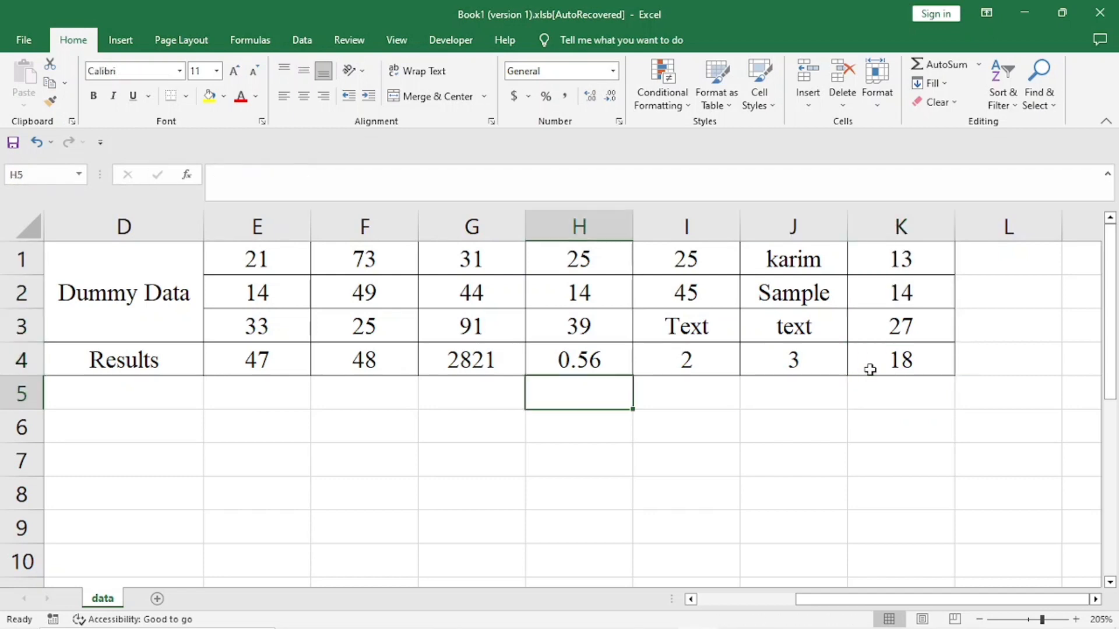
key(Home)
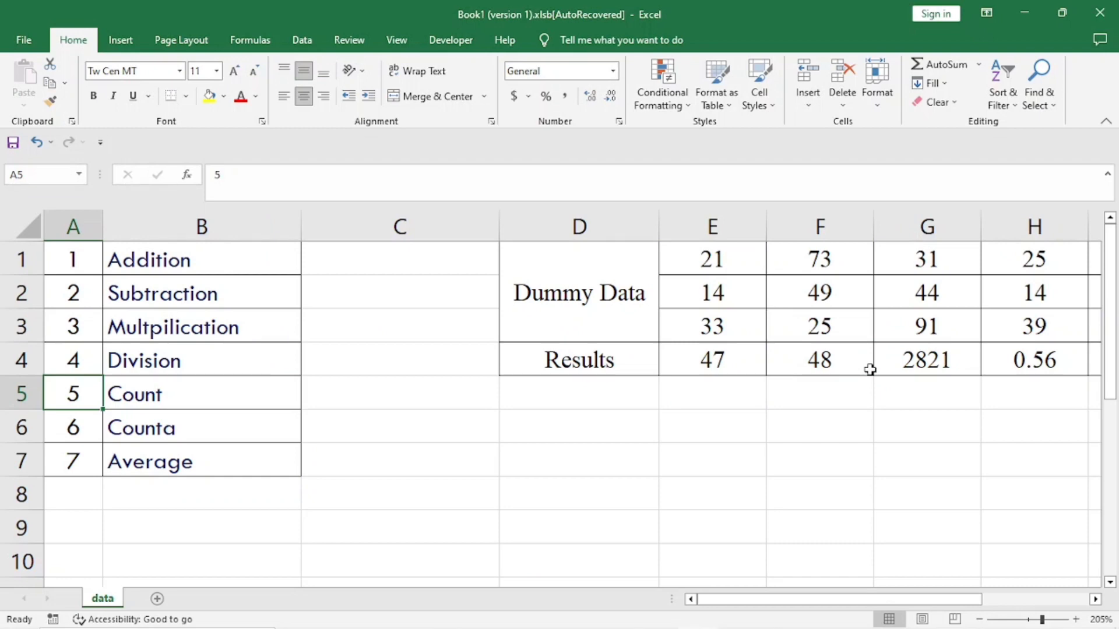
key(Right)
key(Right)
key(Right)
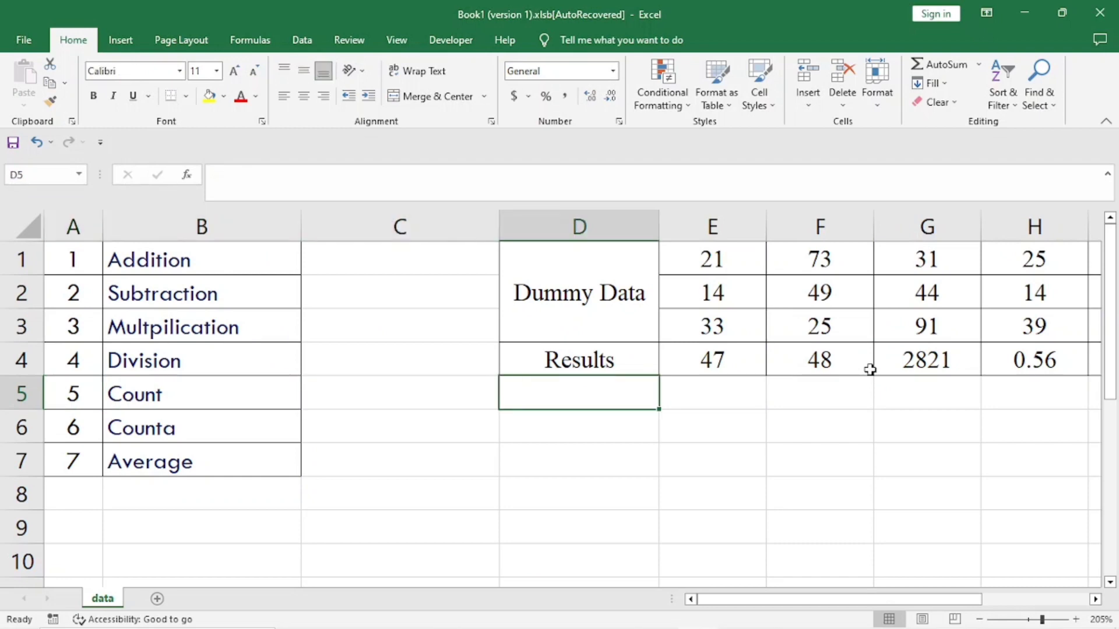
key(Right)
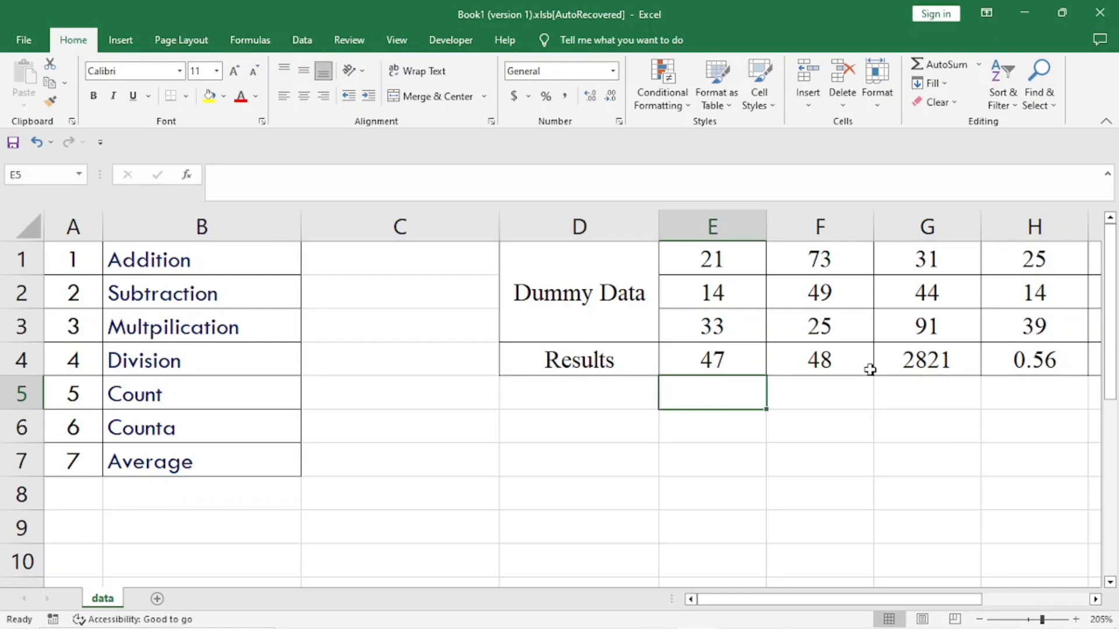